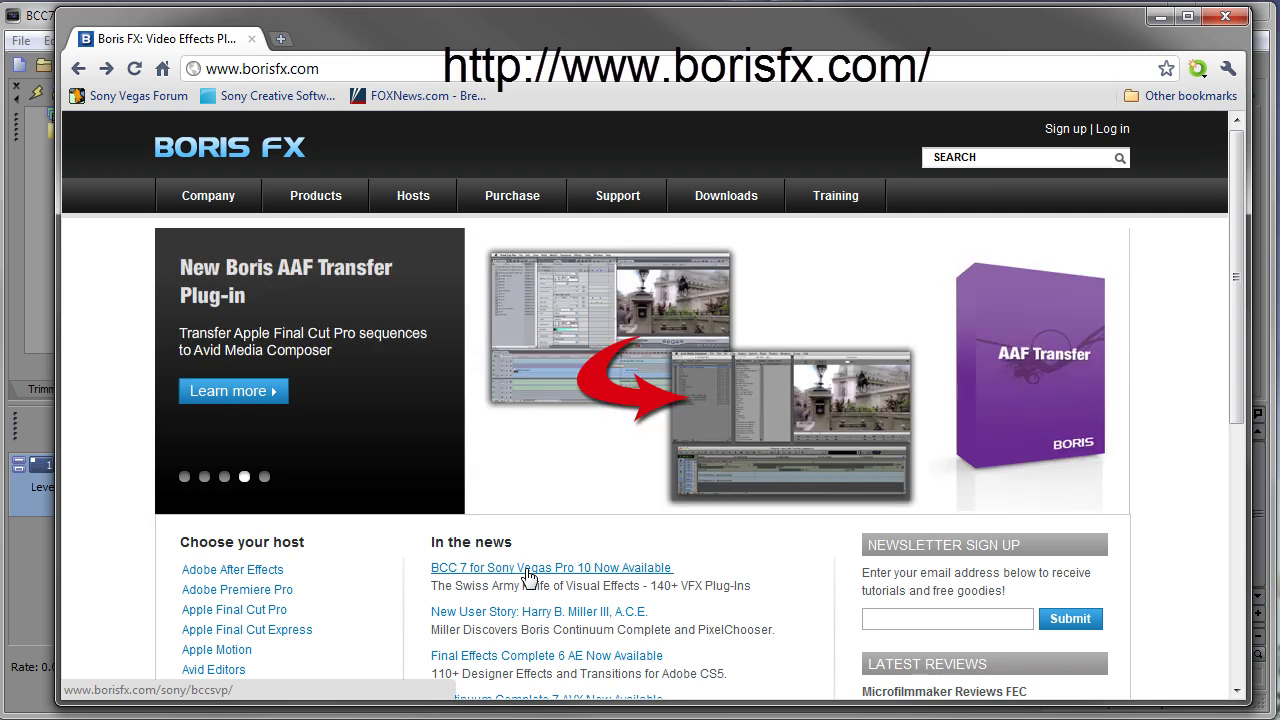
Step: Open the 'BCC 7 for Sony Vegas Pro 10' news page on borisfx.com, then minimise Chrome
click(528, 577)
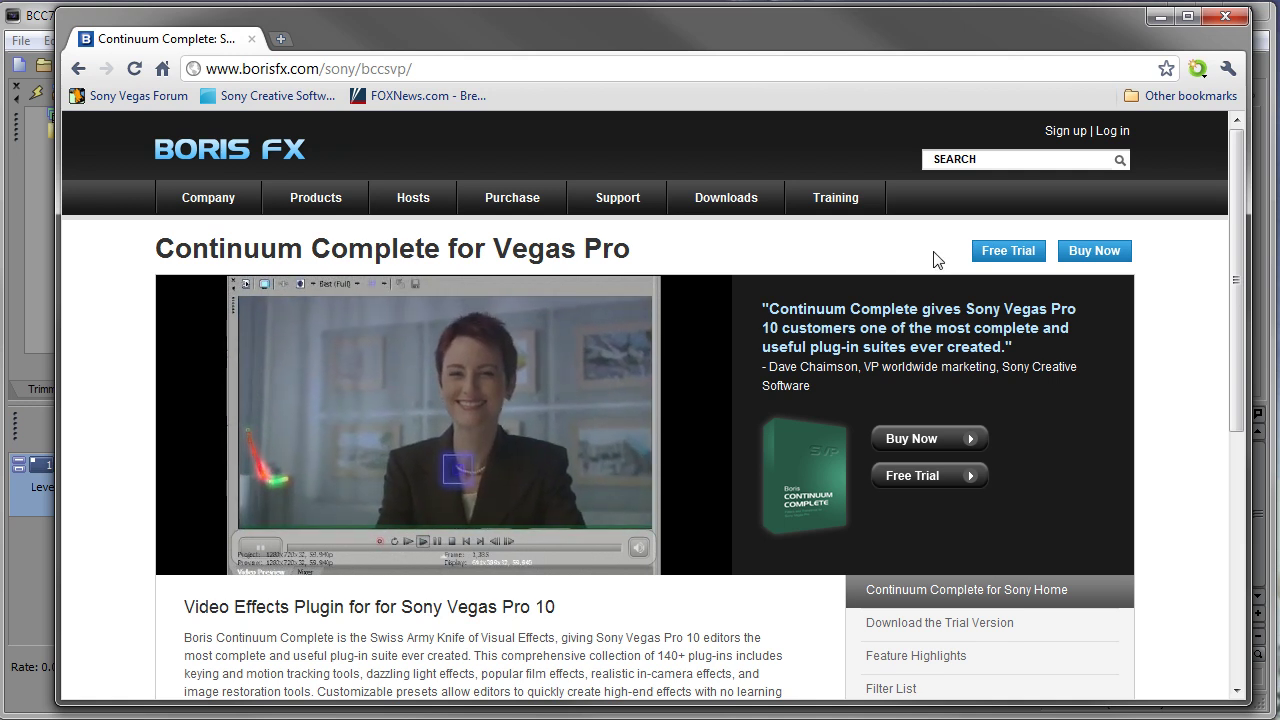
click(1160, 17)
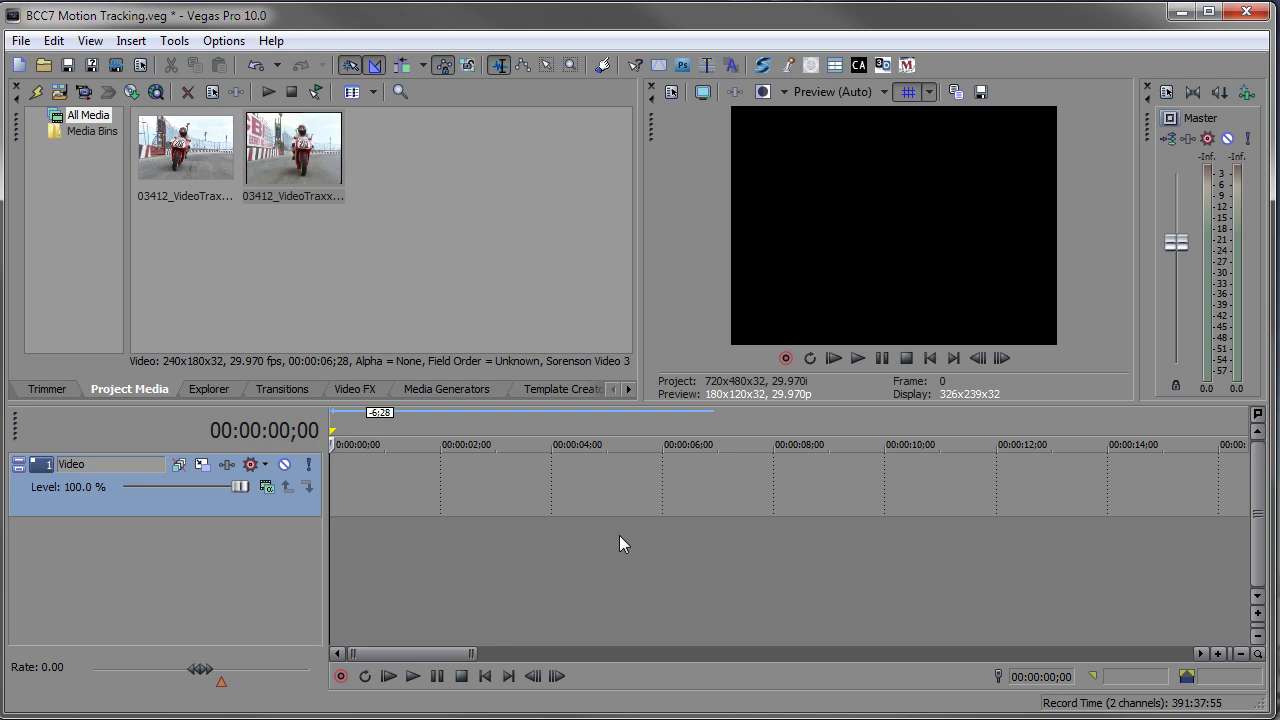
Step: Put the motorcycle clip at 0 on the video track, preview it, and open its Event FX
drag(251, 189, 339, 461)
double_click(372, 485)
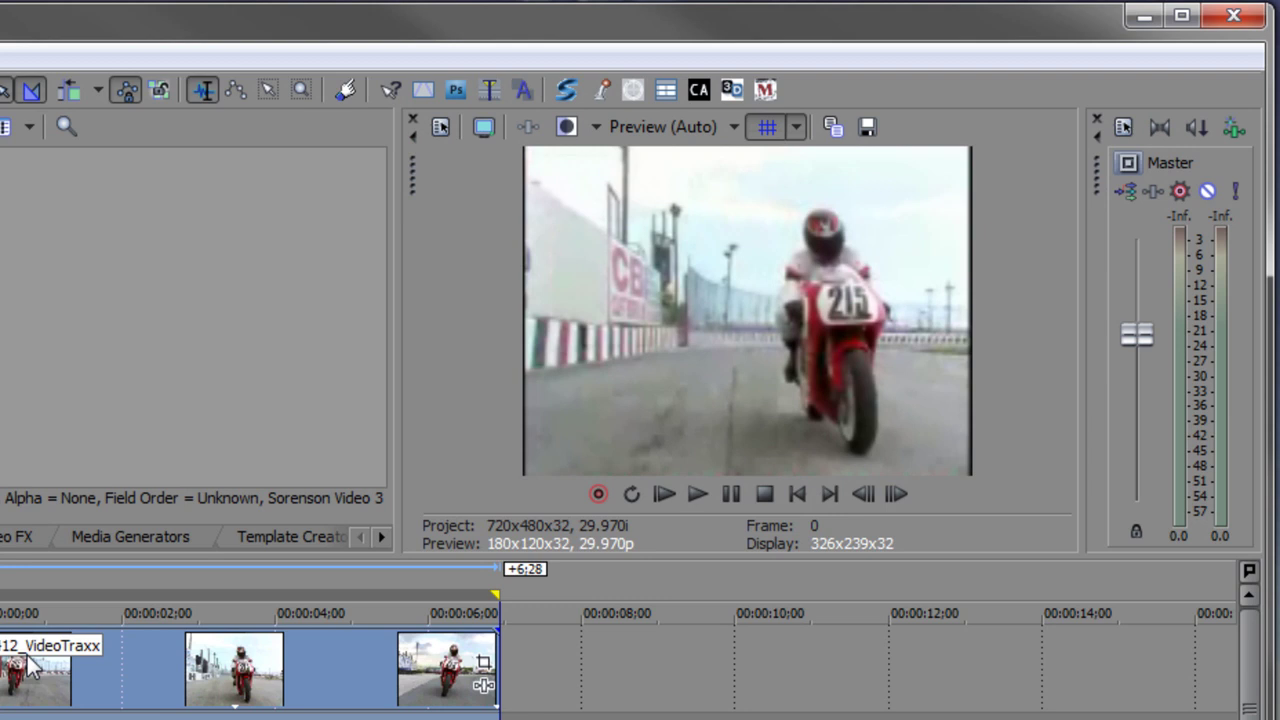
key(space)
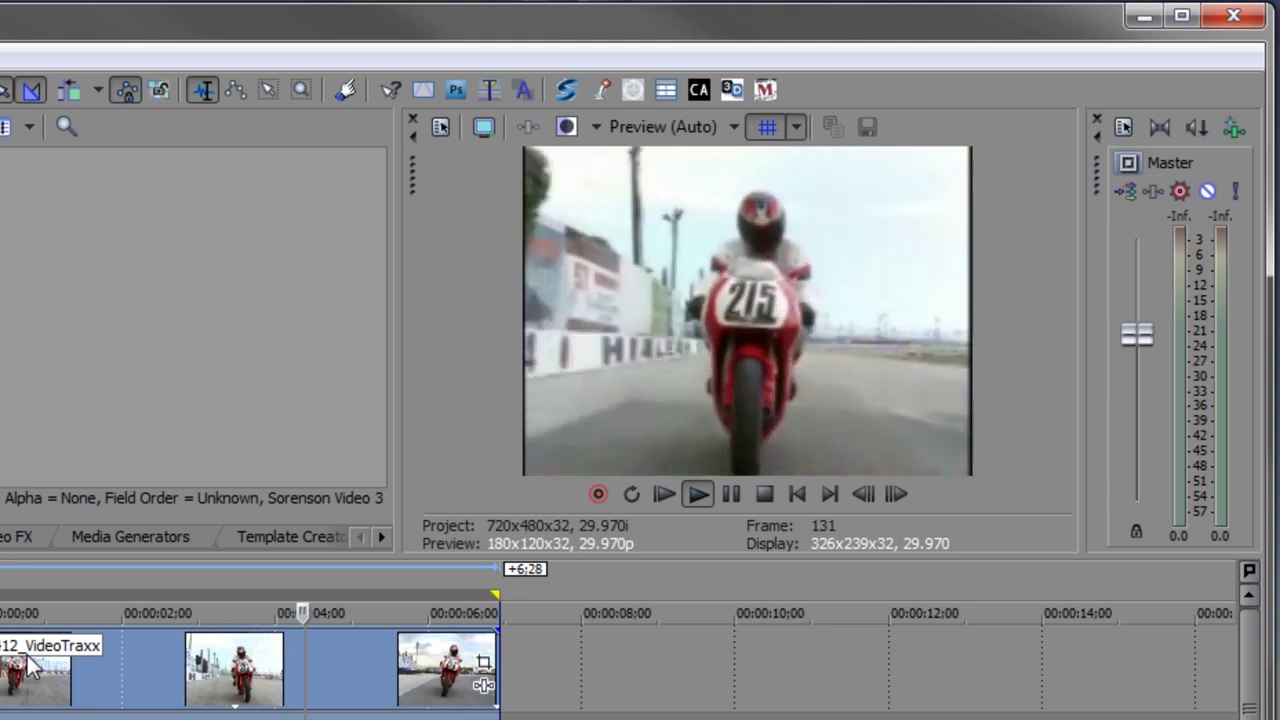
key(space)
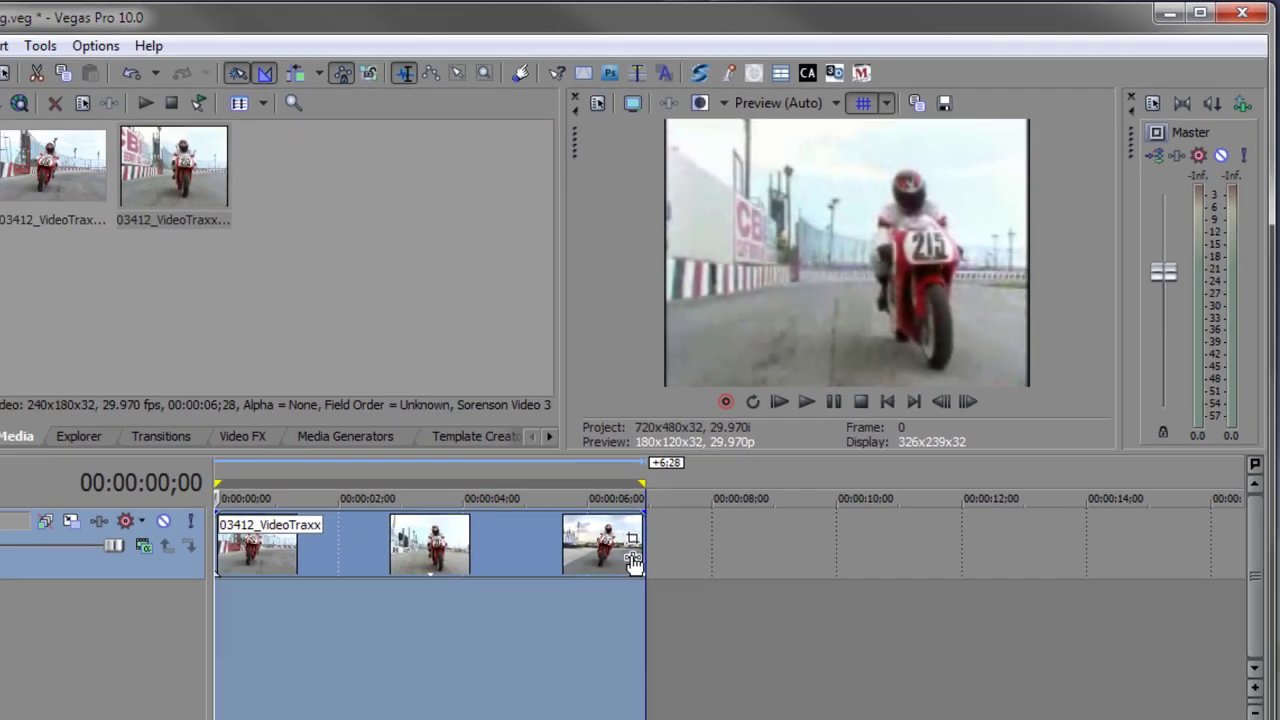
click(483, 685)
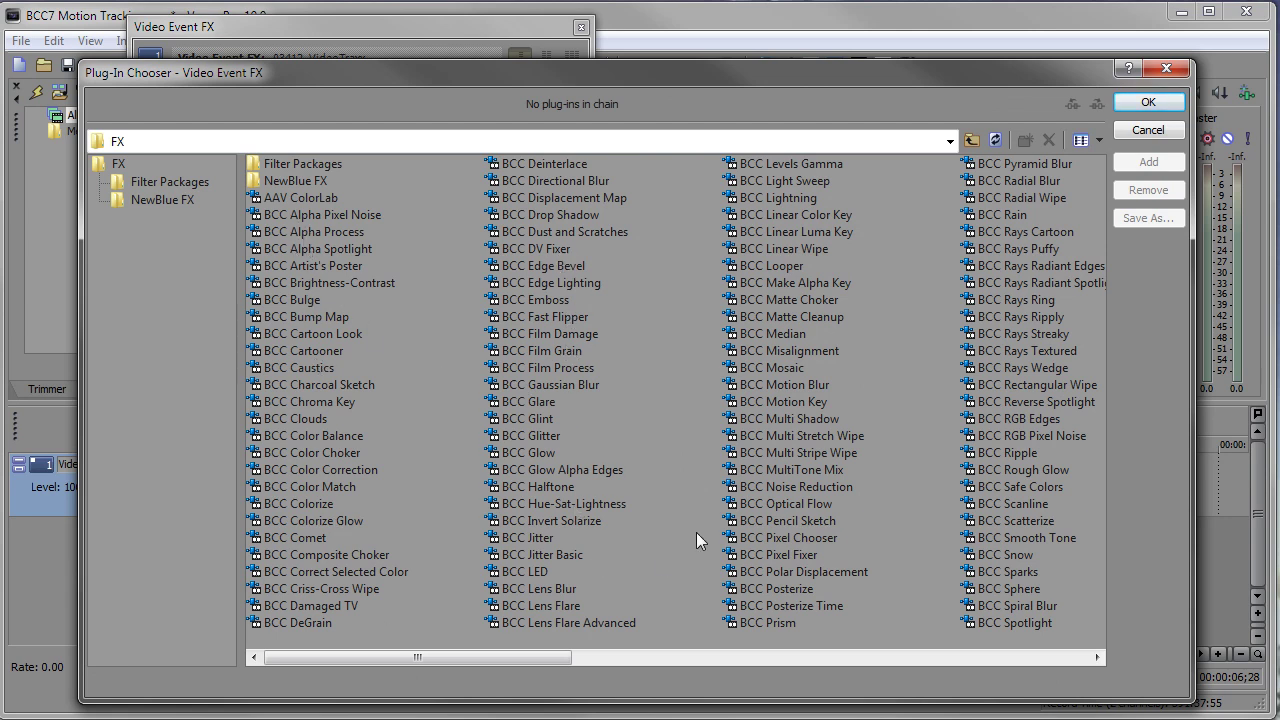
Step: Add BCC Sparks to the clip's effect chain and confirm with OK
double_click(1004, 573)
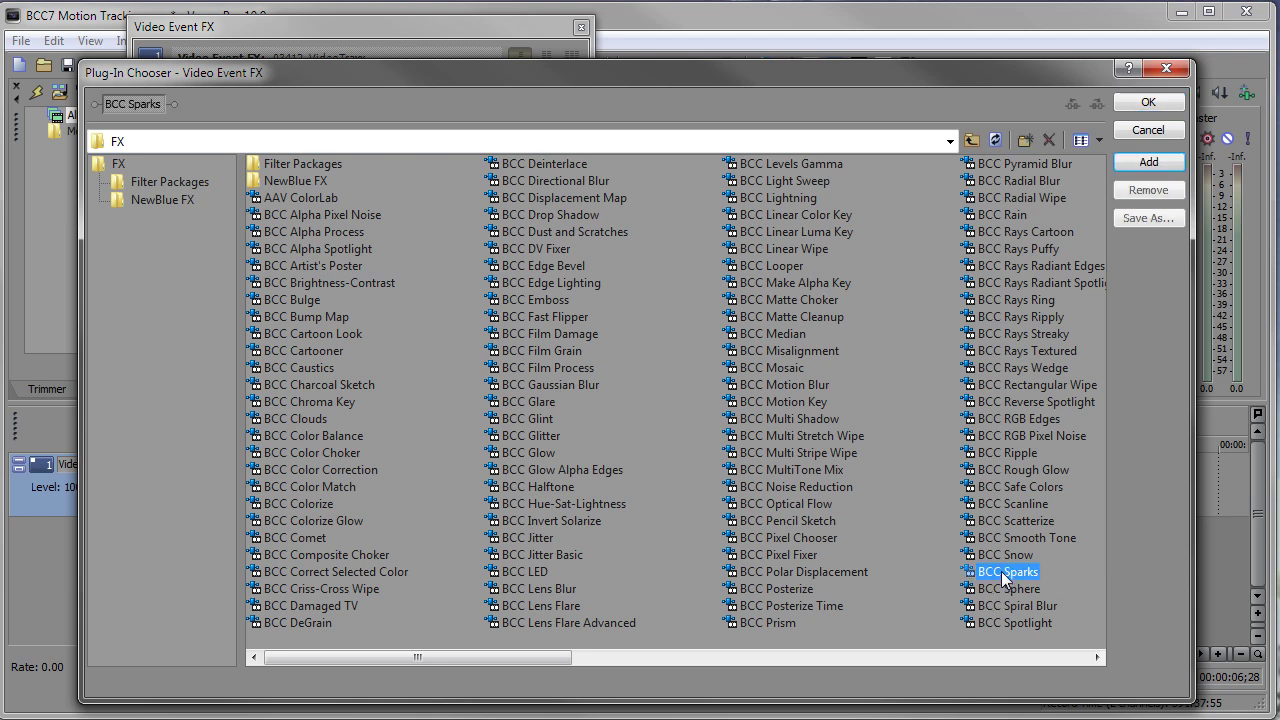
click(1140, 102)
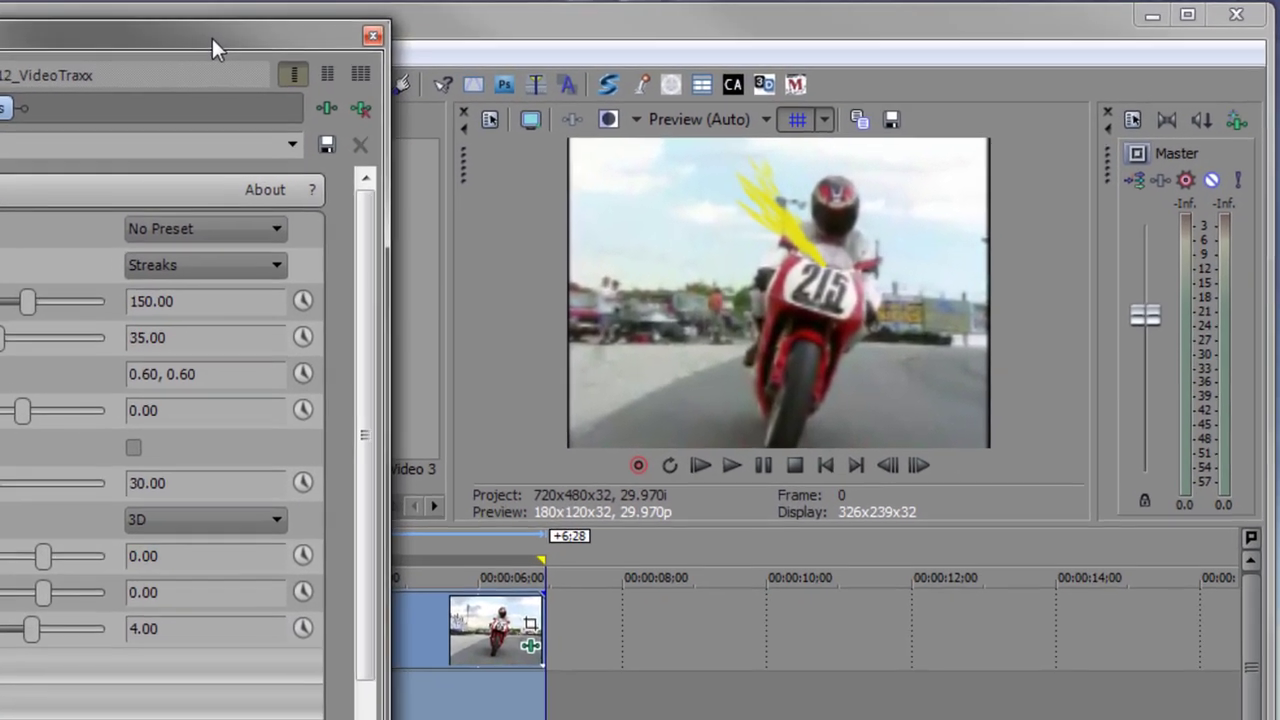
Step: Preview the sparks effect and keep the Streaks spark shape
key(space)
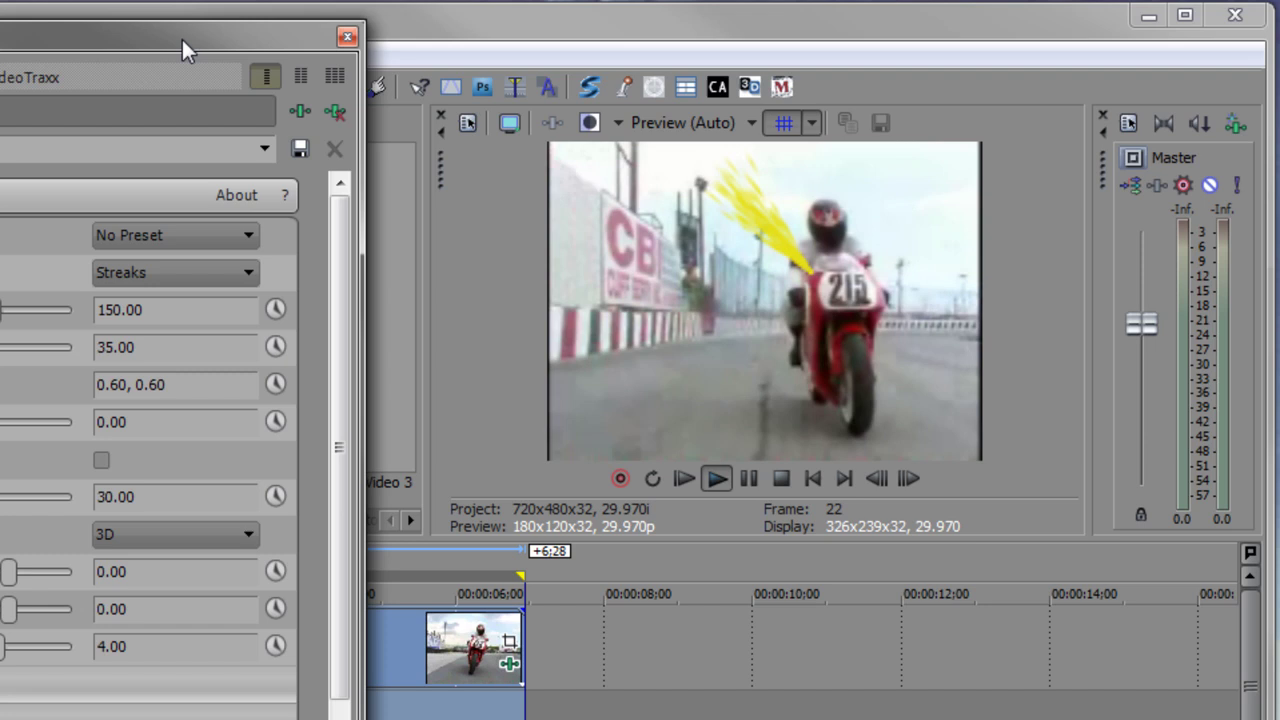
key(space)
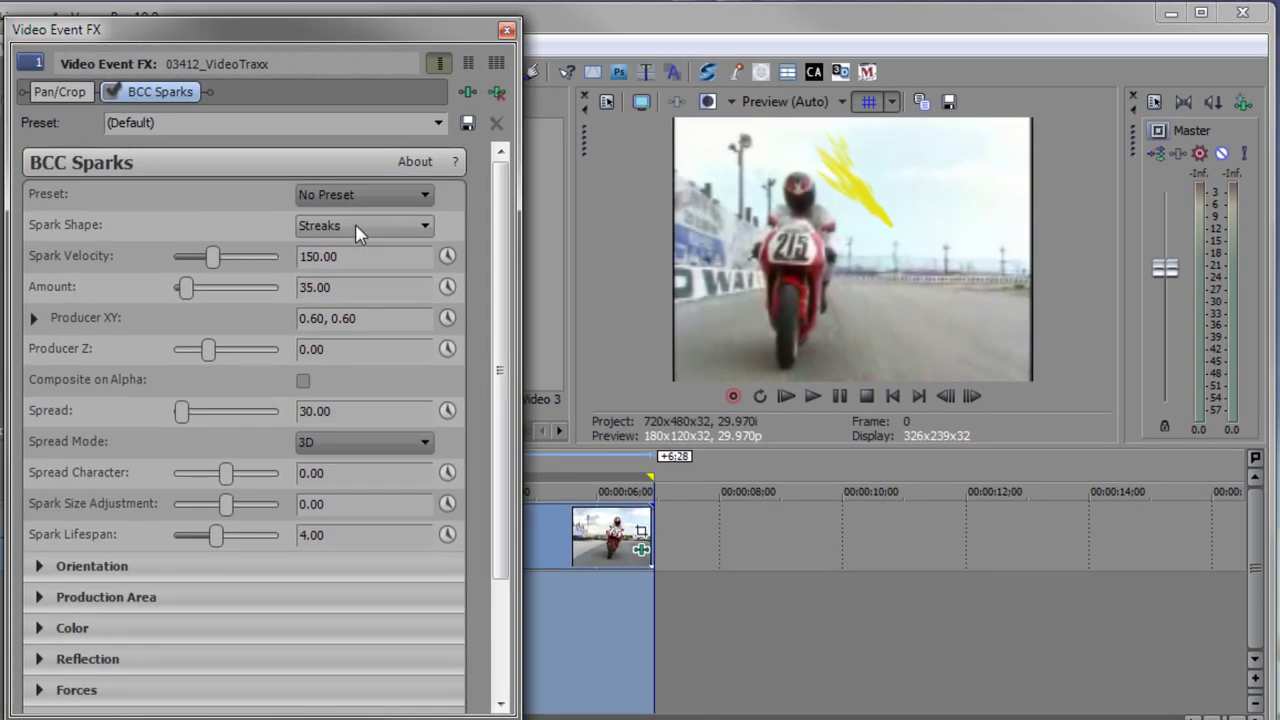
click(358, 228)
click(355, 224)
Step: Load the spaceTravel.bcp Sparks preset and preview the result
click(354, 194)
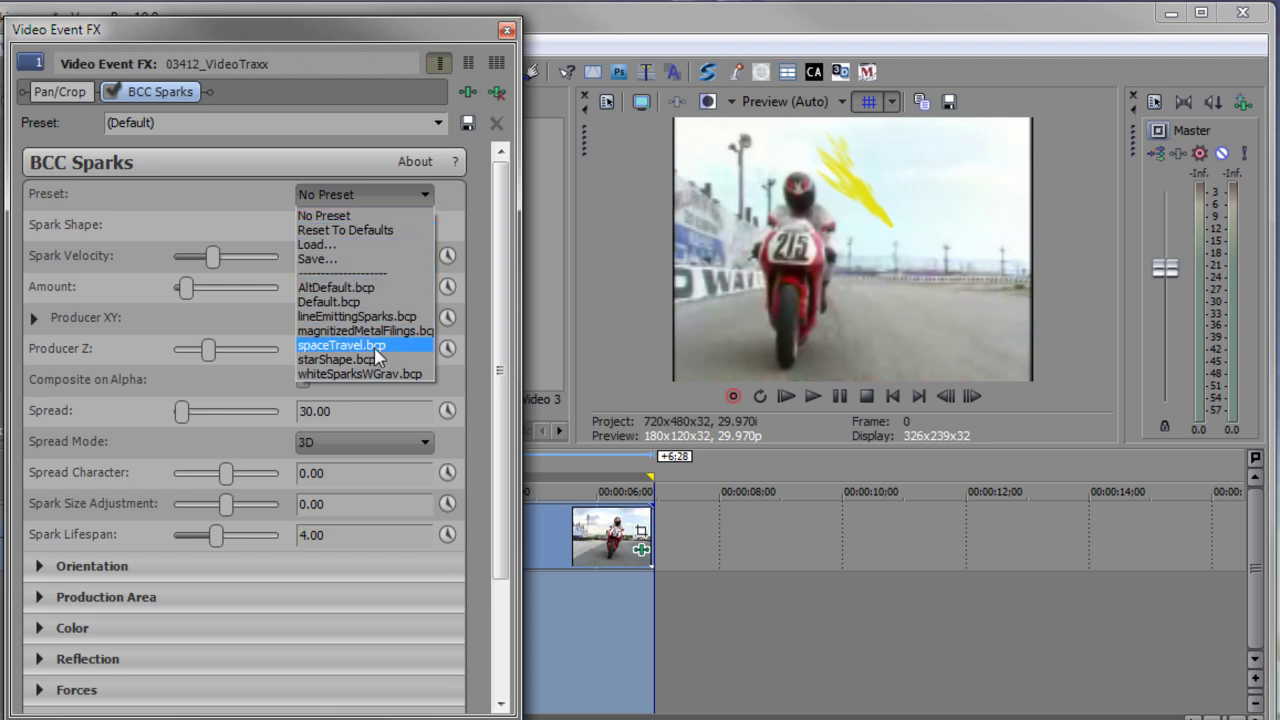
click(368, 348)
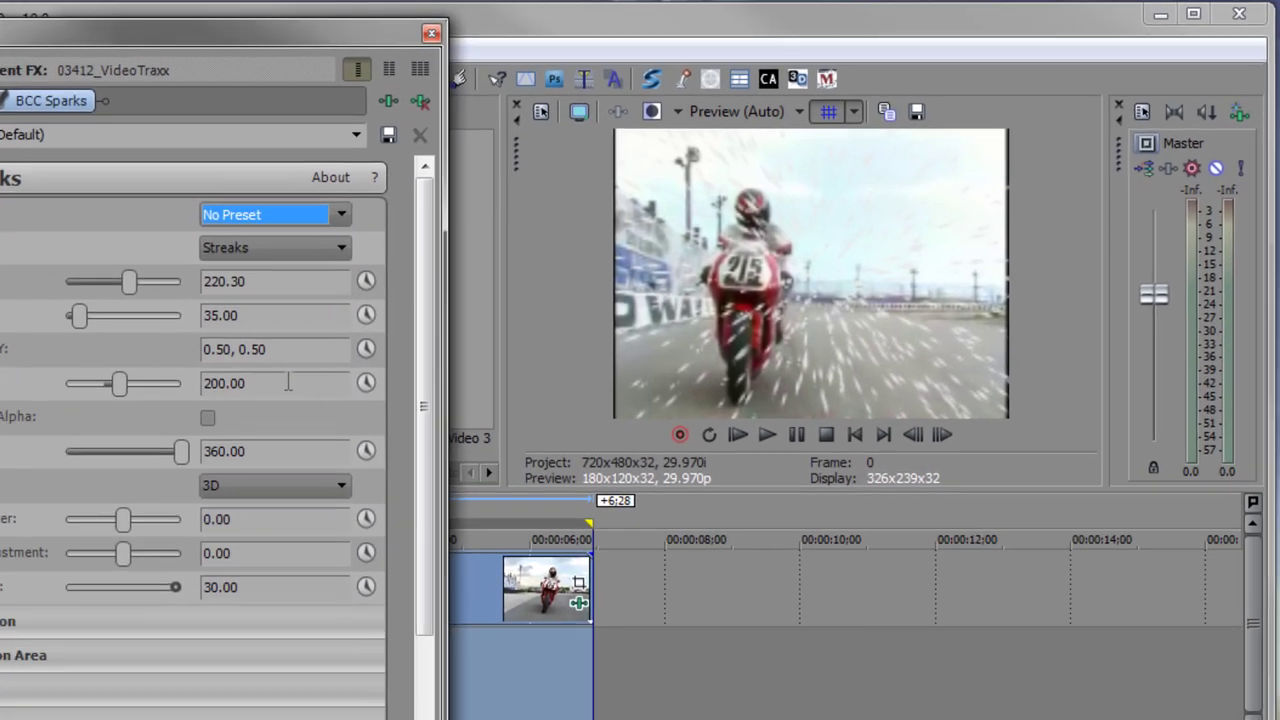
key(space)
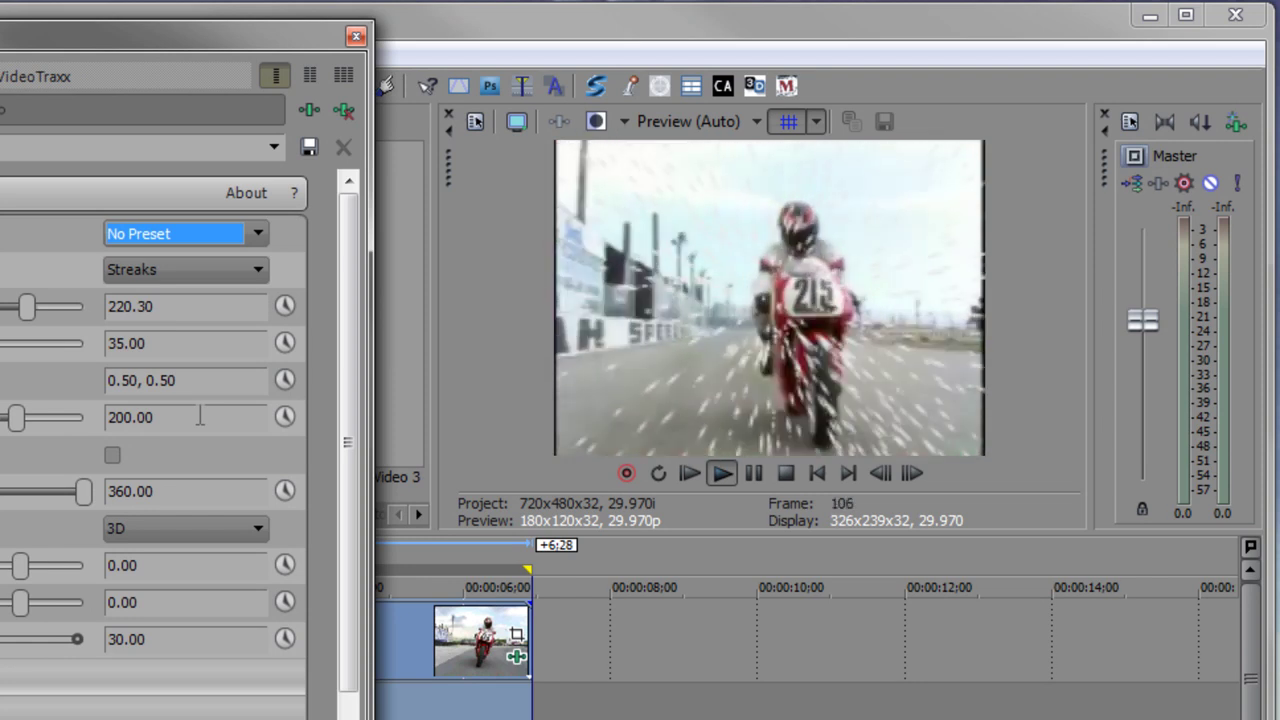
key(space)
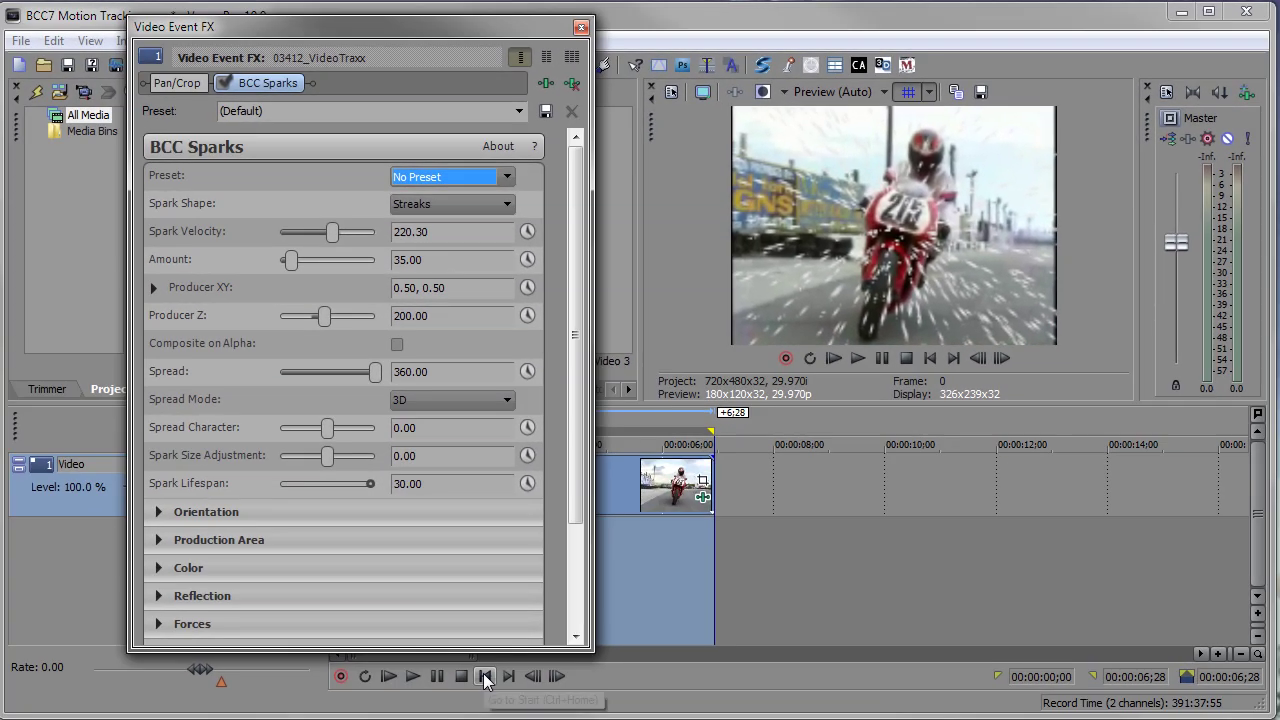
Step: Clear the timeline selection and enable Track On-the-Fly in the BCC Sparks Motion Tracker
click(486, 678)
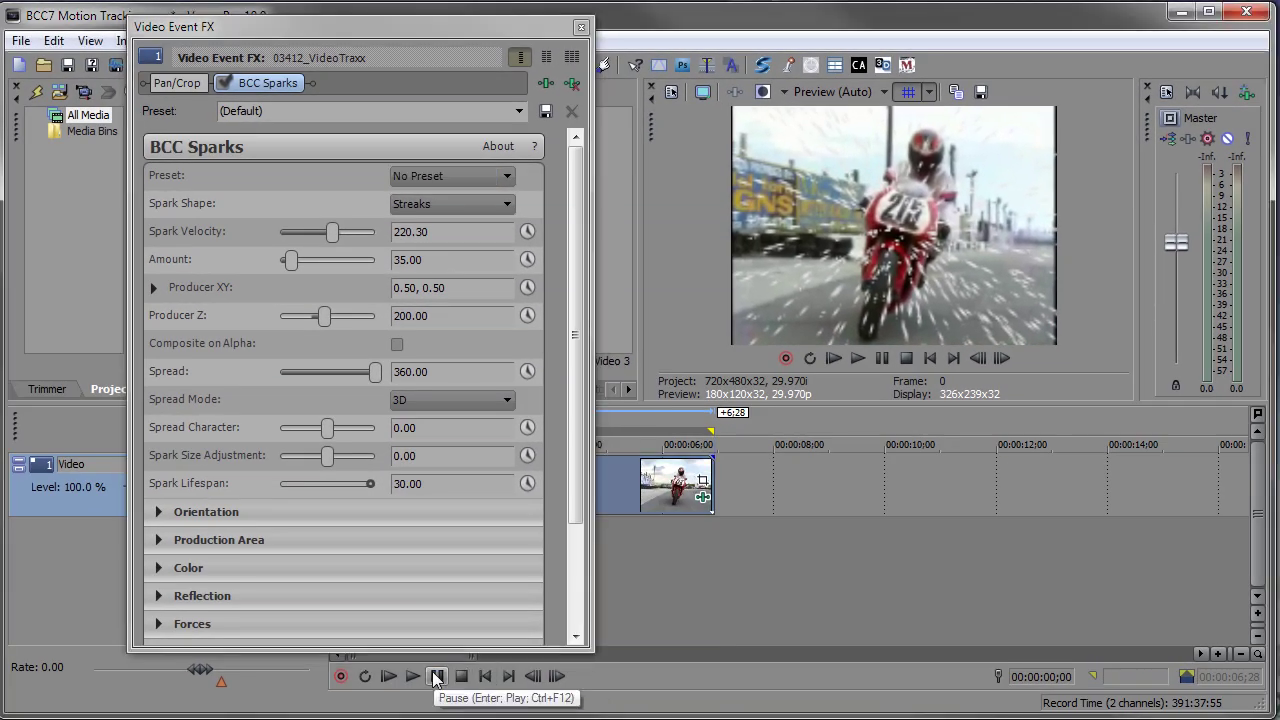
click(576, 230)
drag(576, 230, 579, 340)
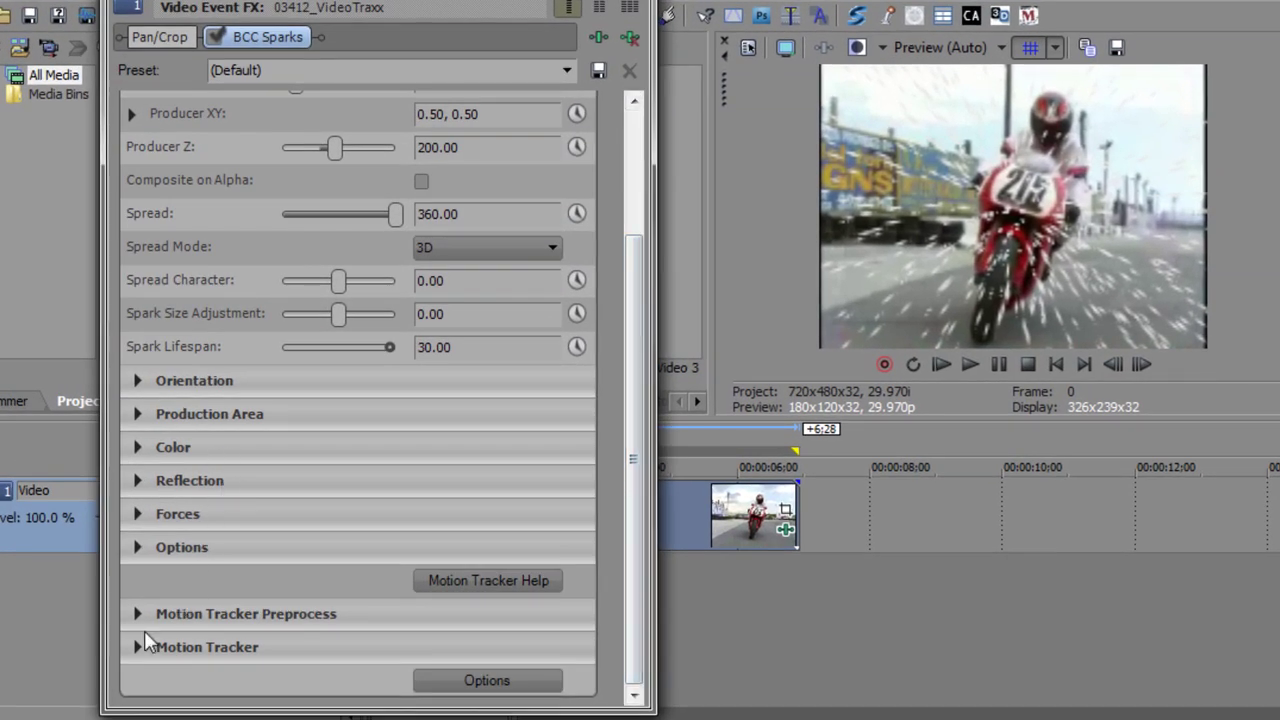
click(137, 647)
drag(629, 237, 645, 395)
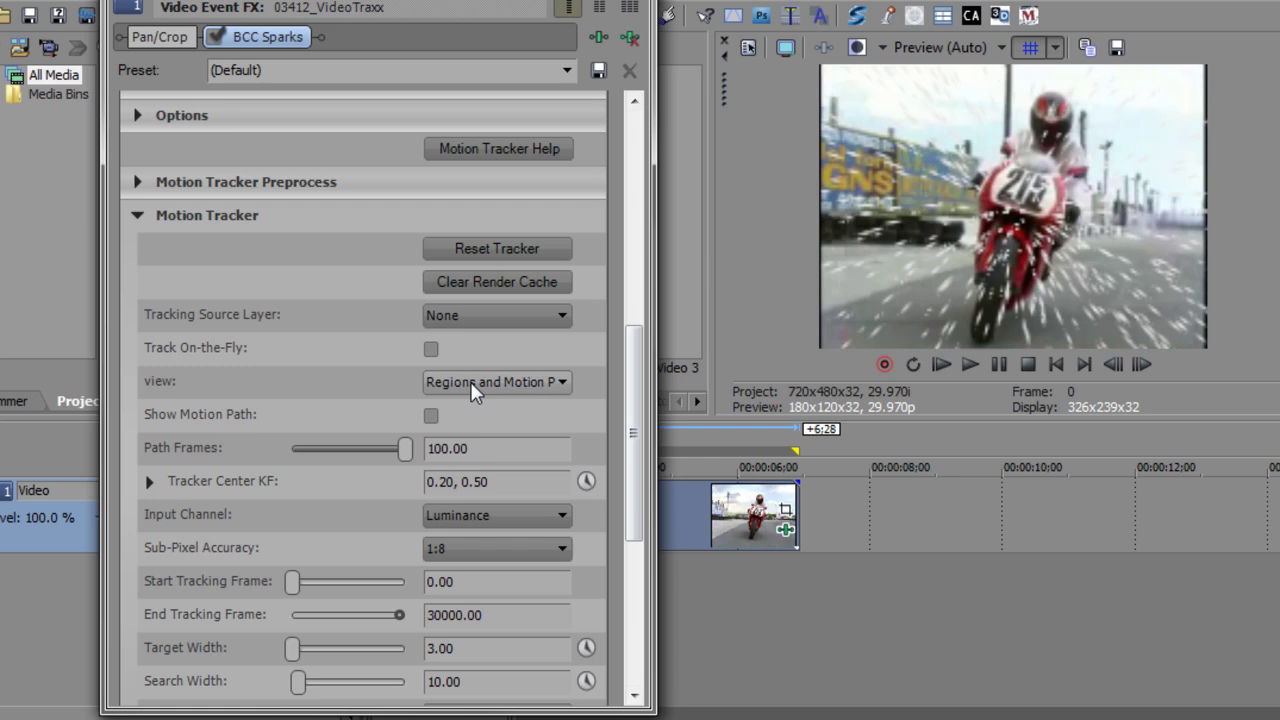
click(431, 351)
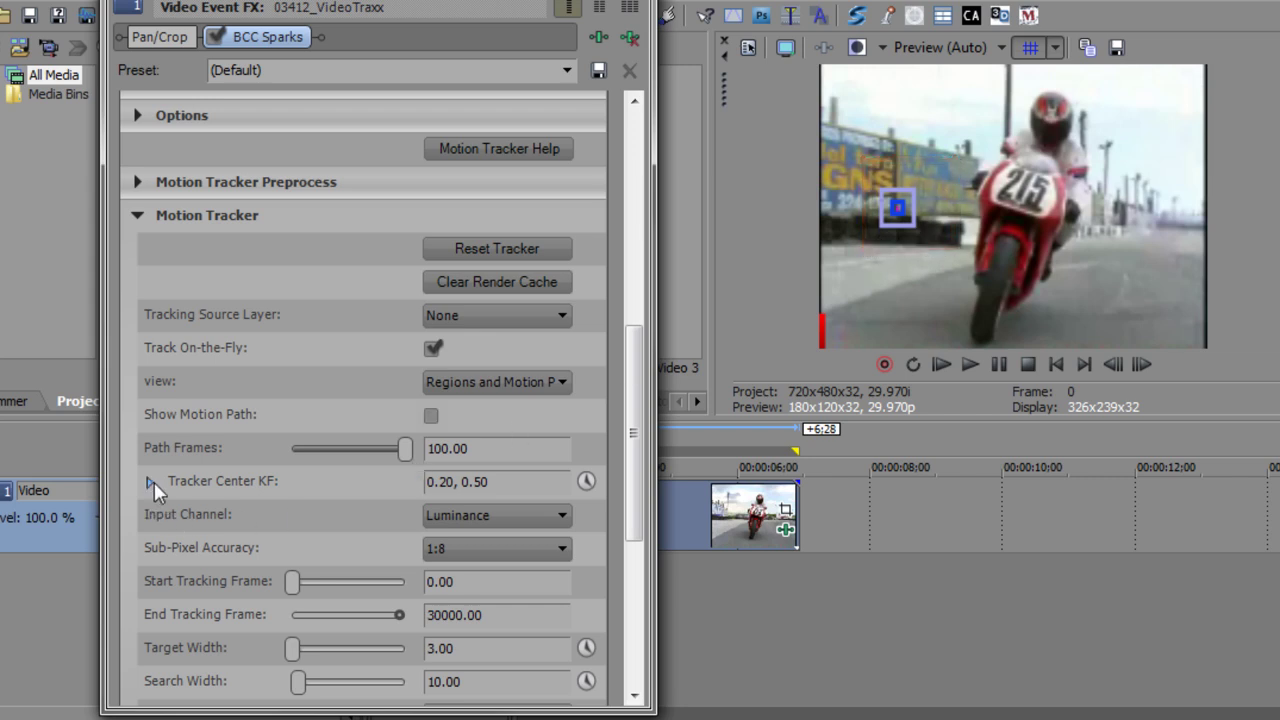
Step: Centre the tracker on the bike's 215 number with search width 37 and target width 14.87
click(152, 482)
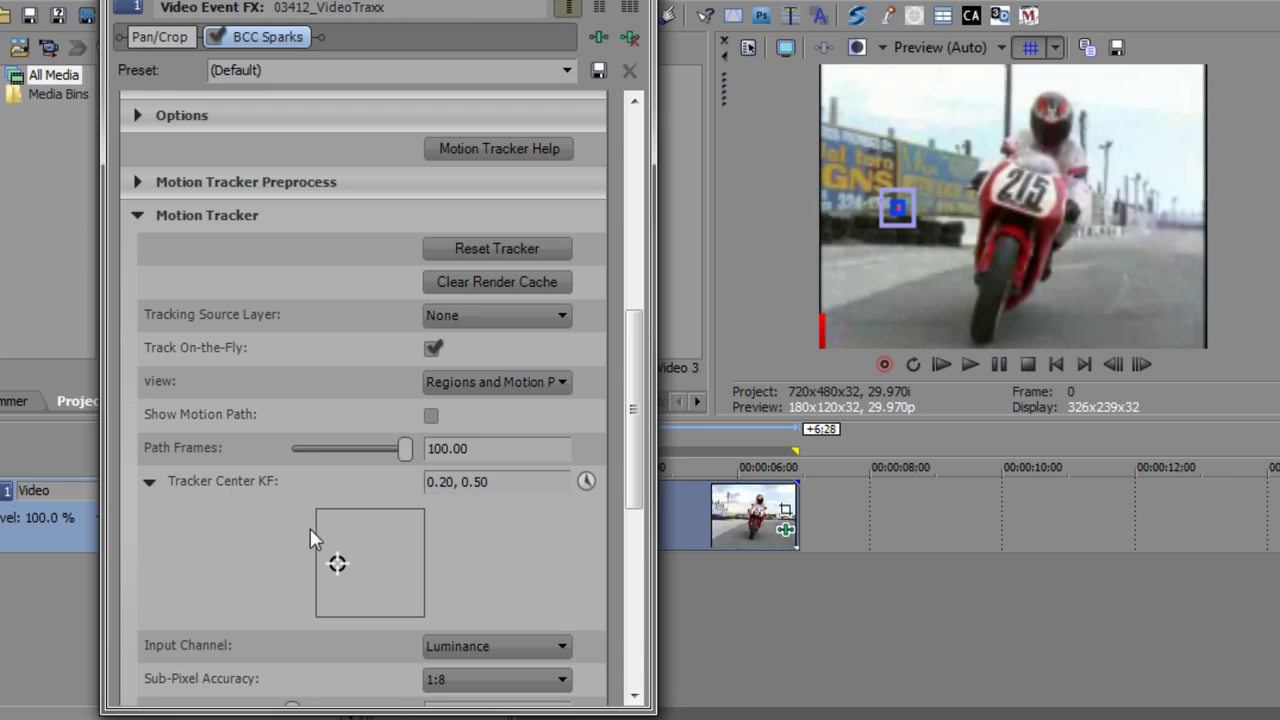
drag(338, 566, 373, 554)
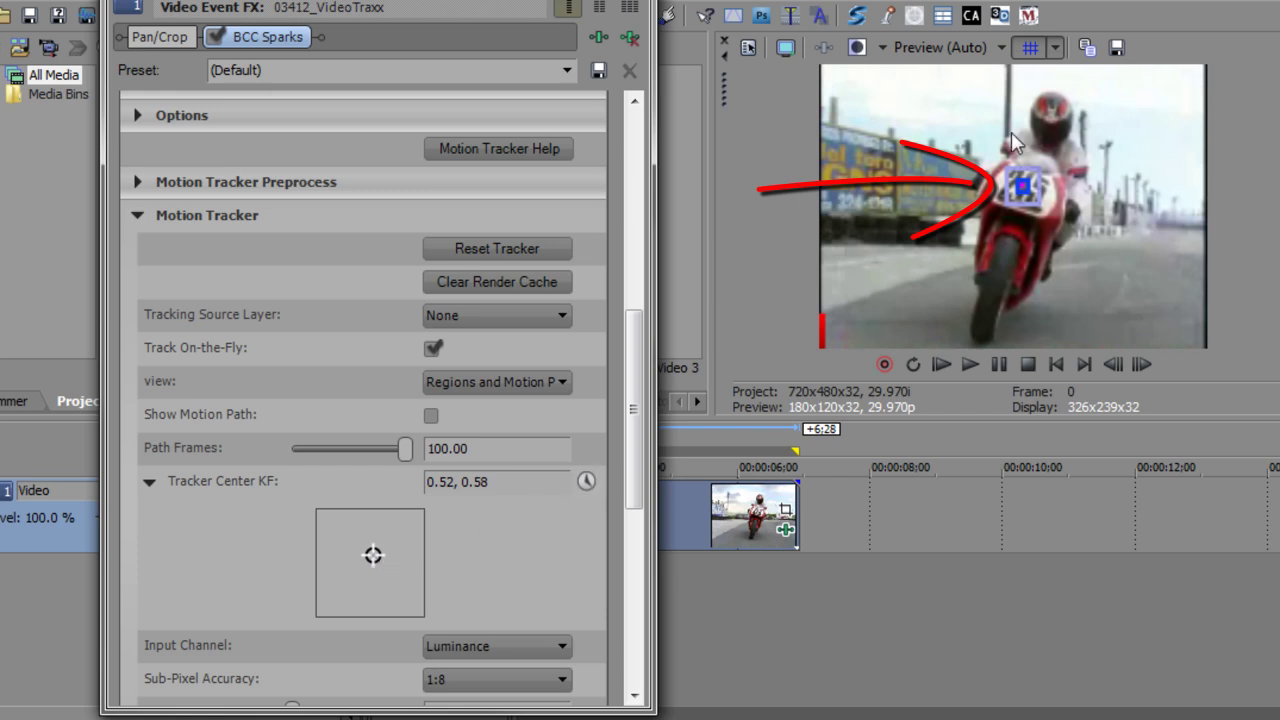
drag(634, 360, 631, 486)
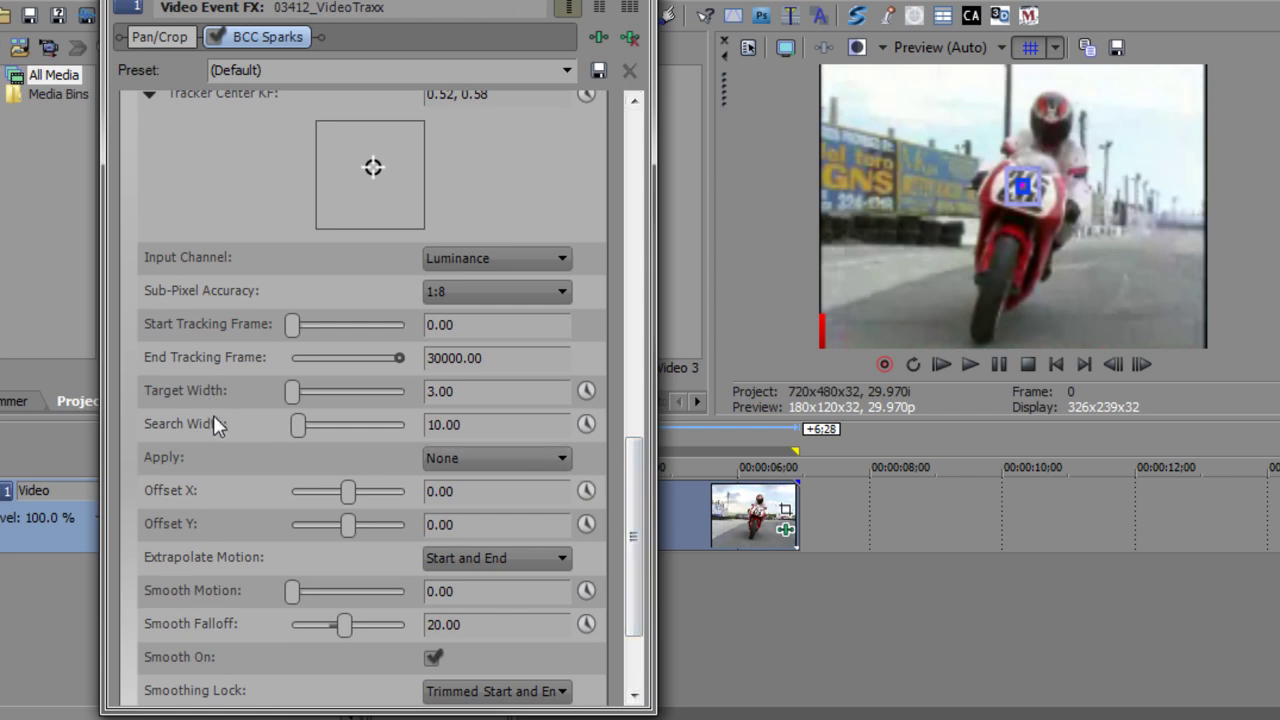
drag(304, 424, 322, 398)
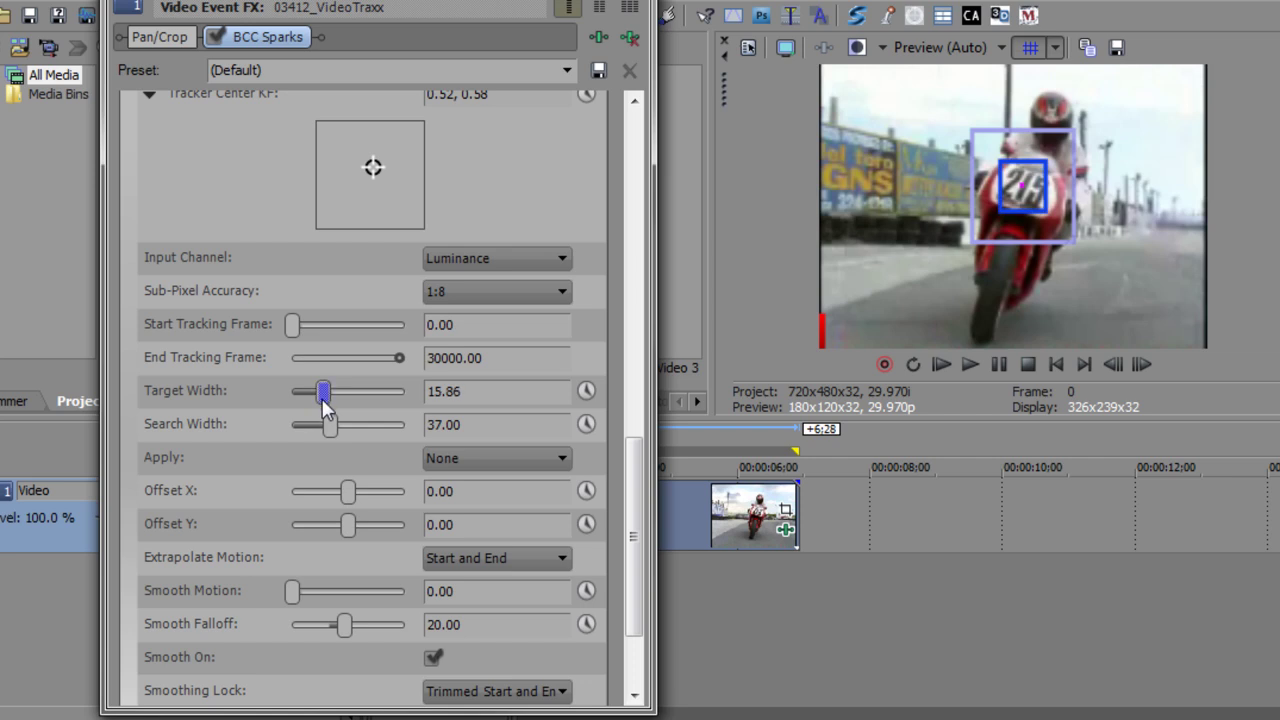
drag(323, 400, 319, 399)
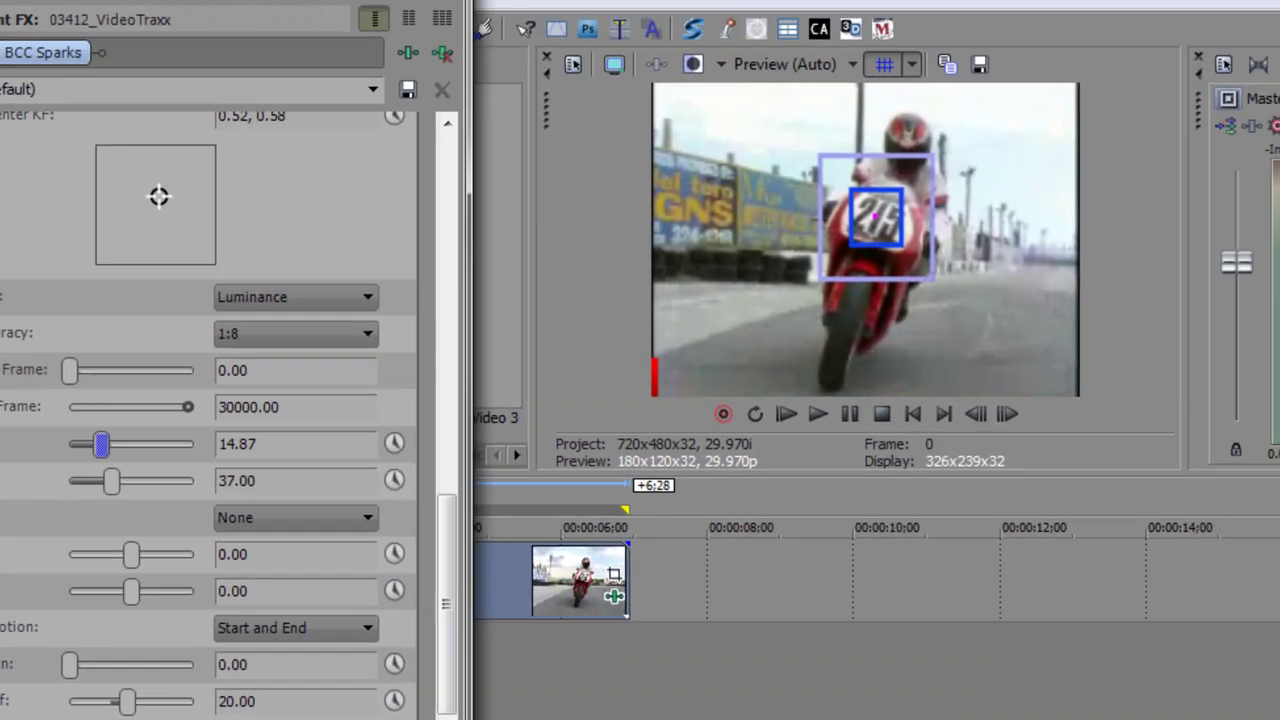
Step: Play the clip to track the bike's number, then return to the first frame
key(space)
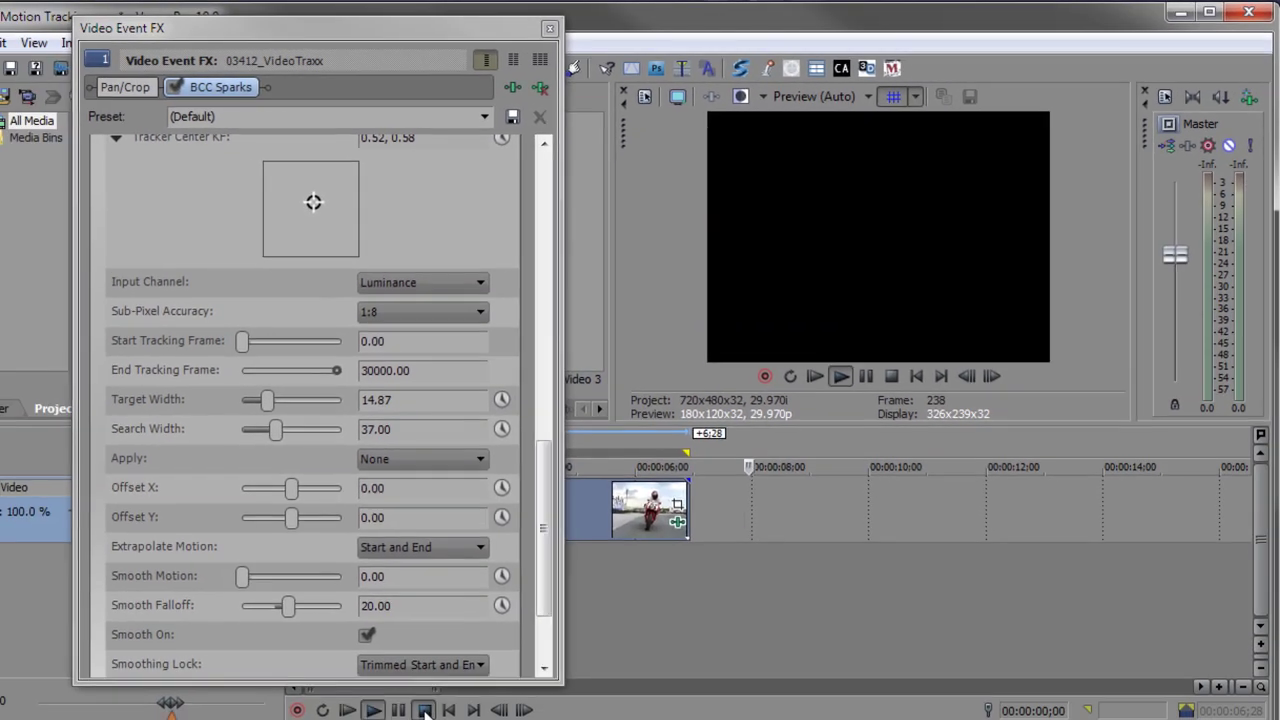
click(425, 710)
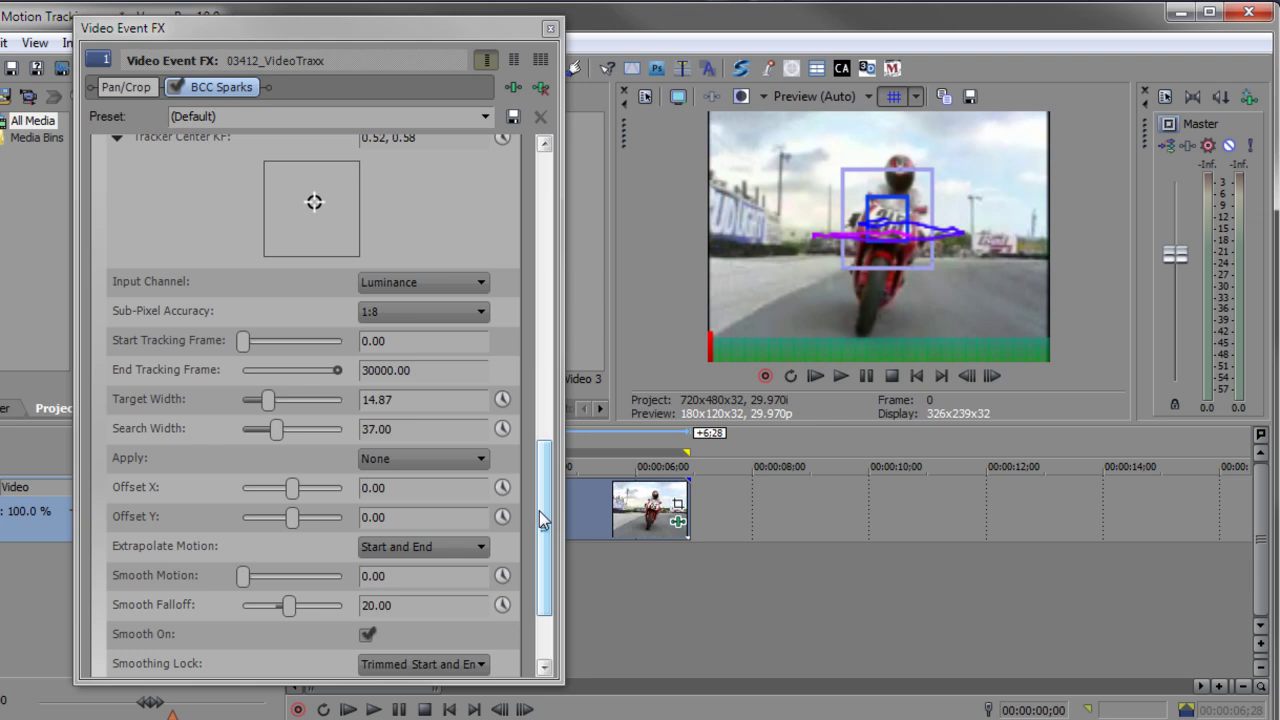
Step: Turn off on-the-fly tracking and have the tracker drive the sparks' Producer XY
drag(546, 524, 546, 419)
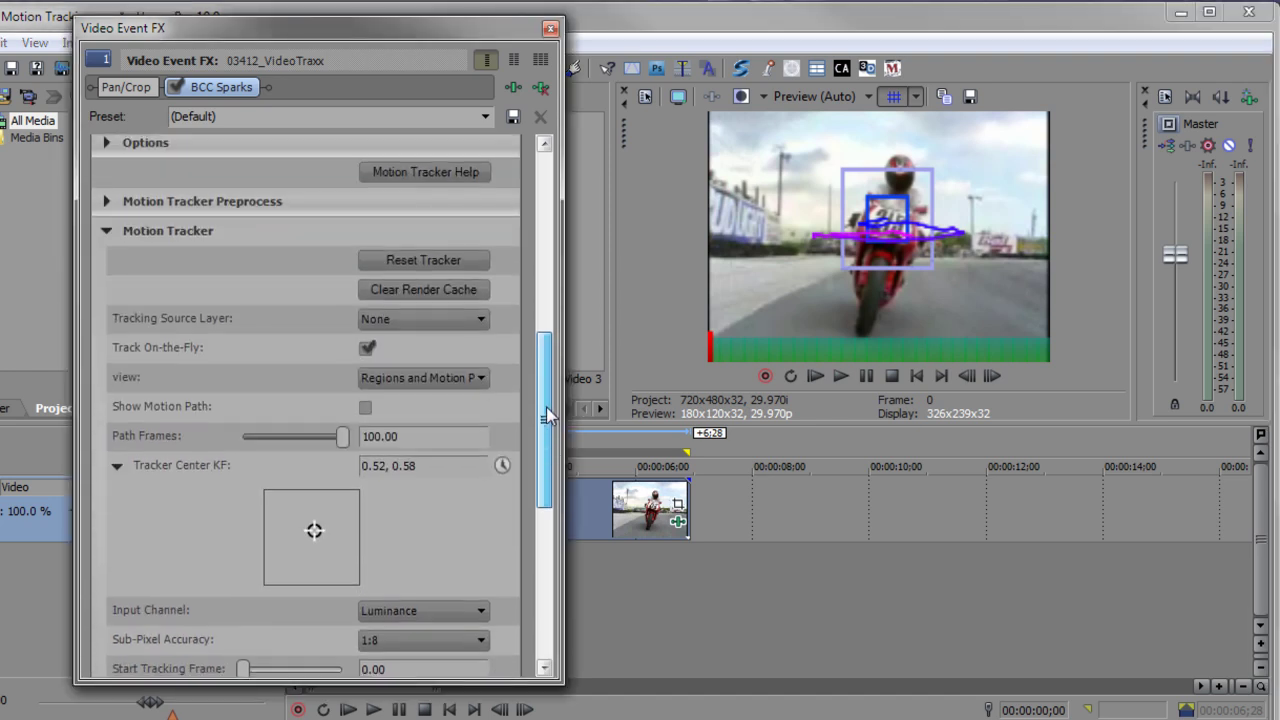
click(368, 350)
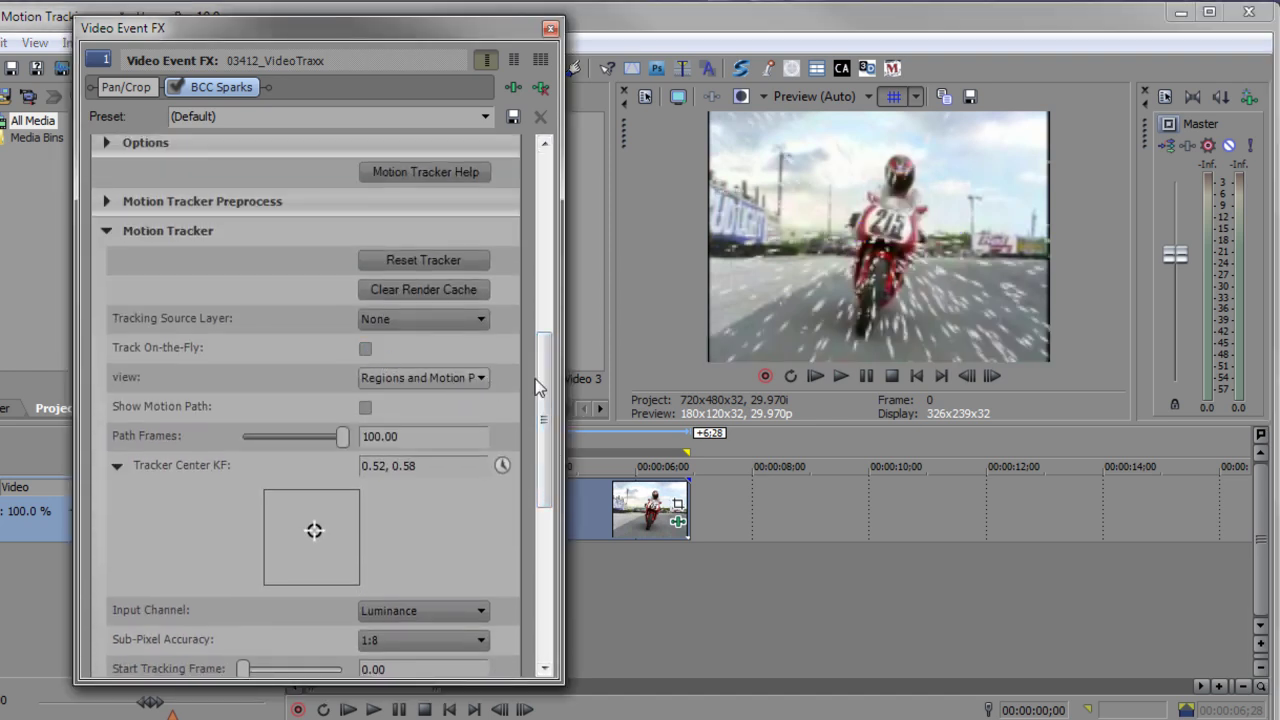
drag(548, 370, 545, 522)
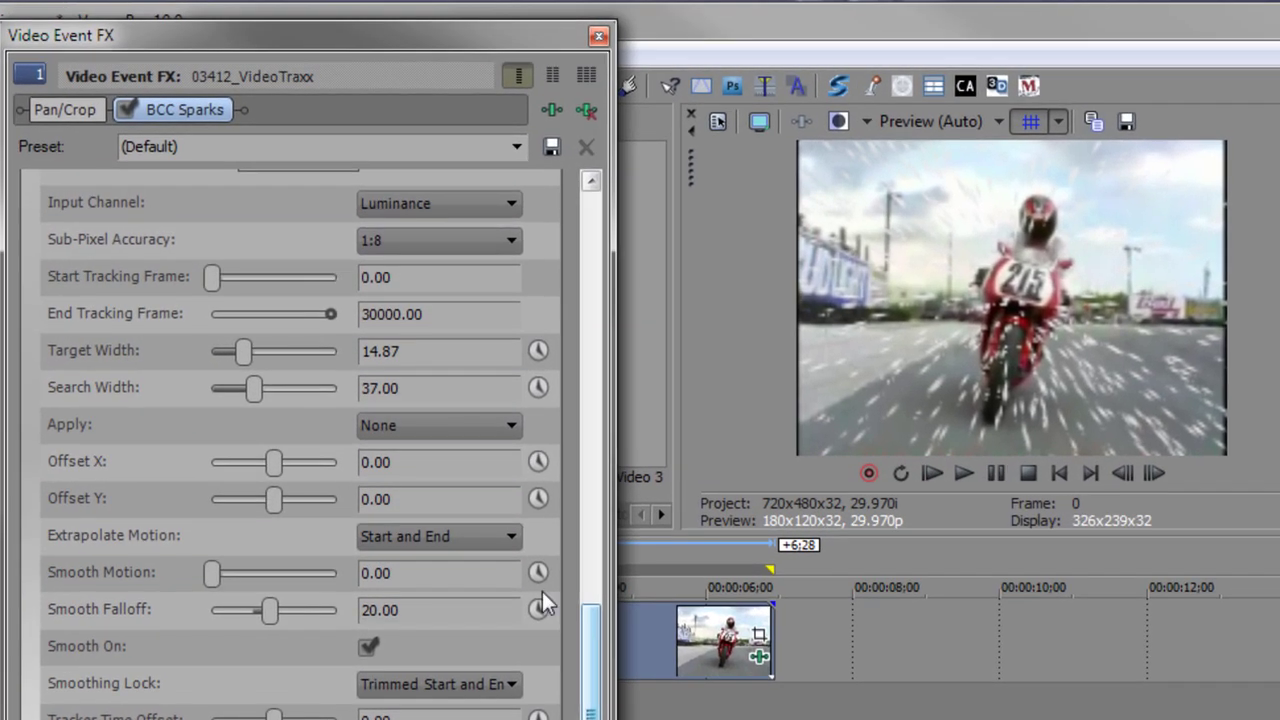
click(473, 426)
click(454, 466)
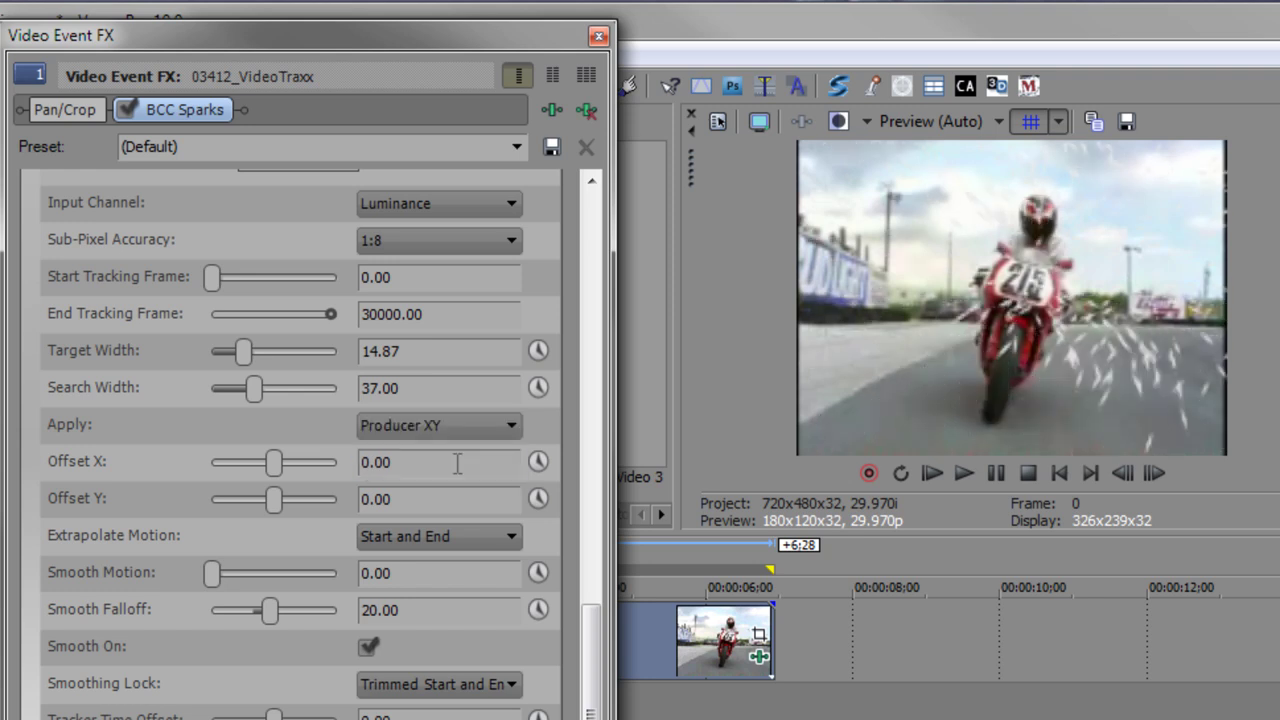
Step: Preview the tracked sparks, then close and reopen the clip's Event FX window
key(space)
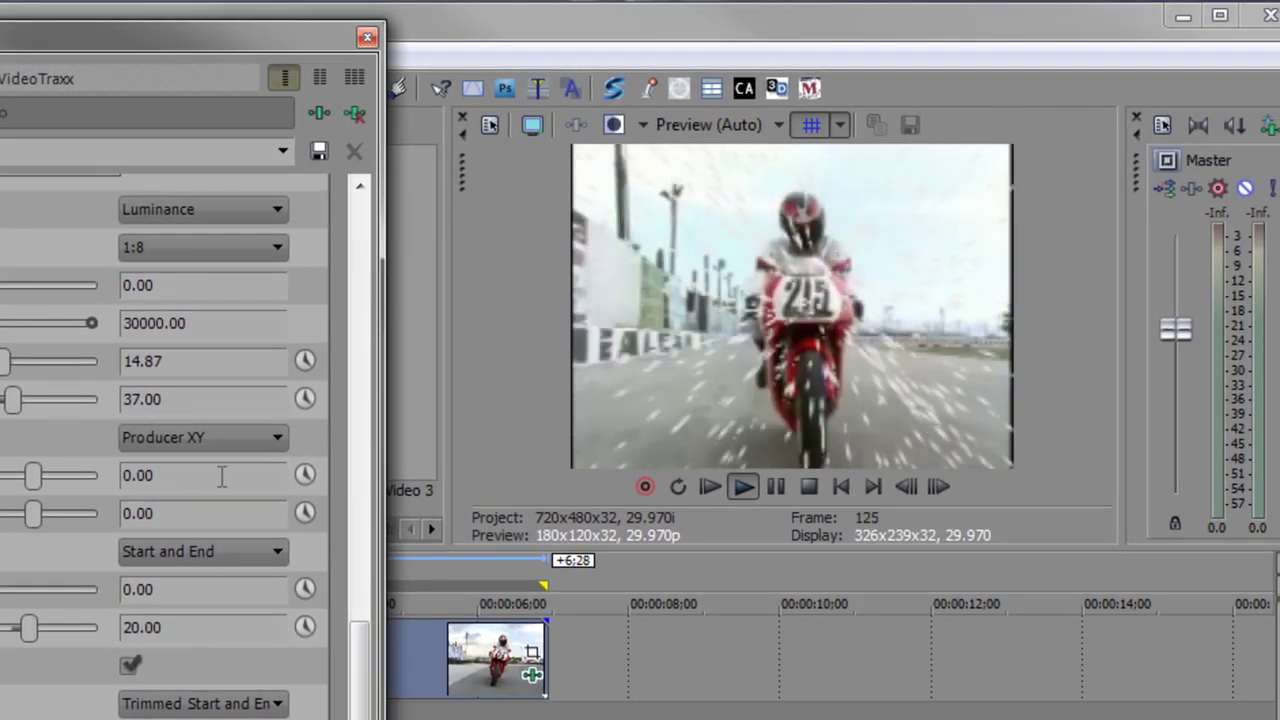
key(space)
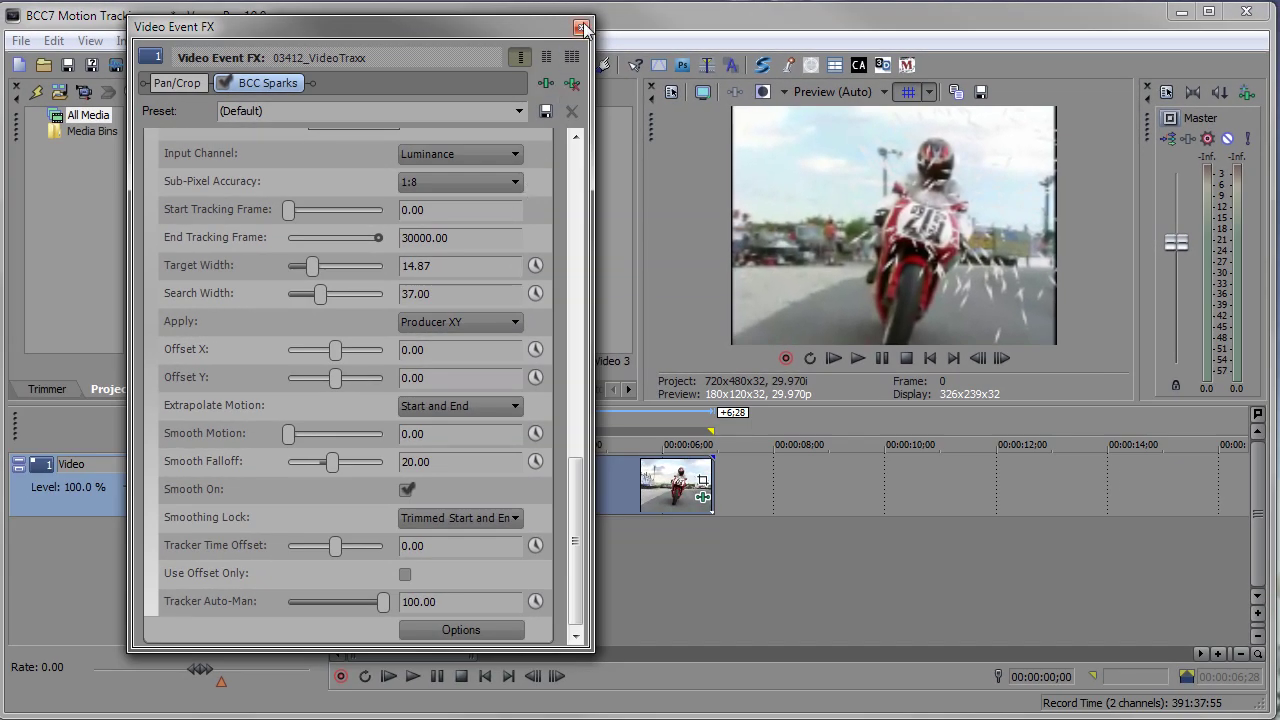
click(581, 29)
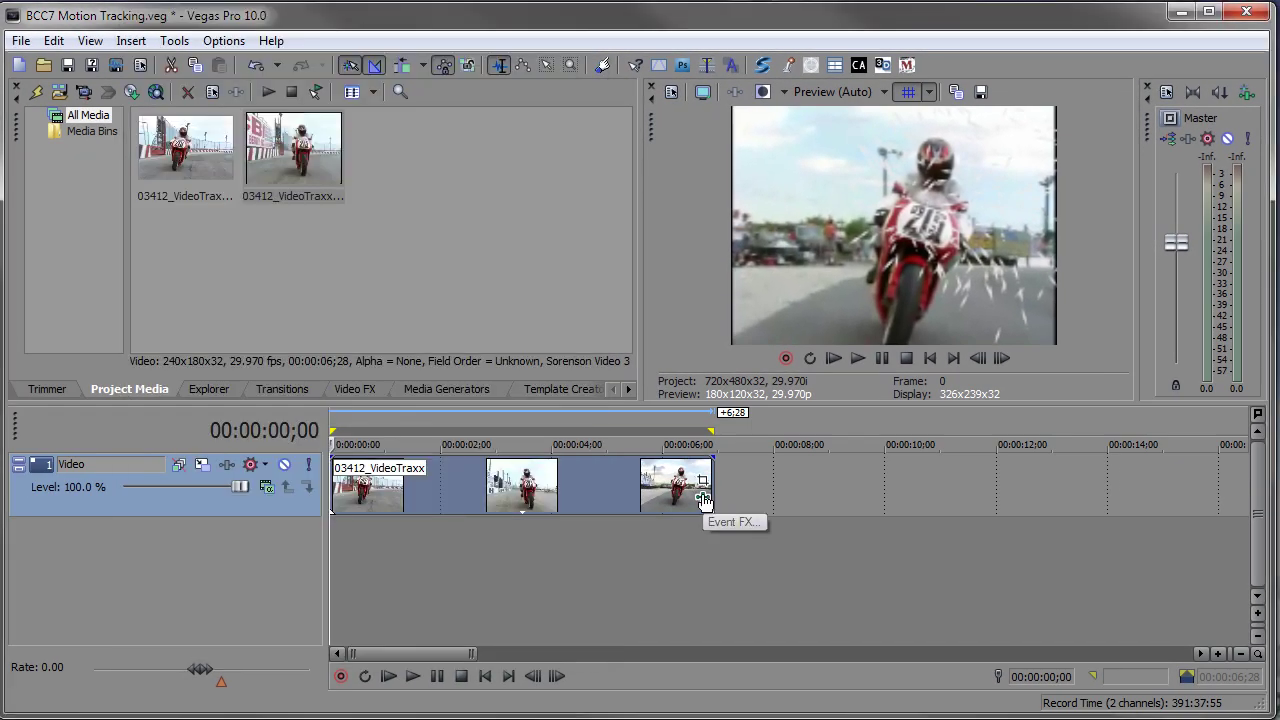
click(704, 498)
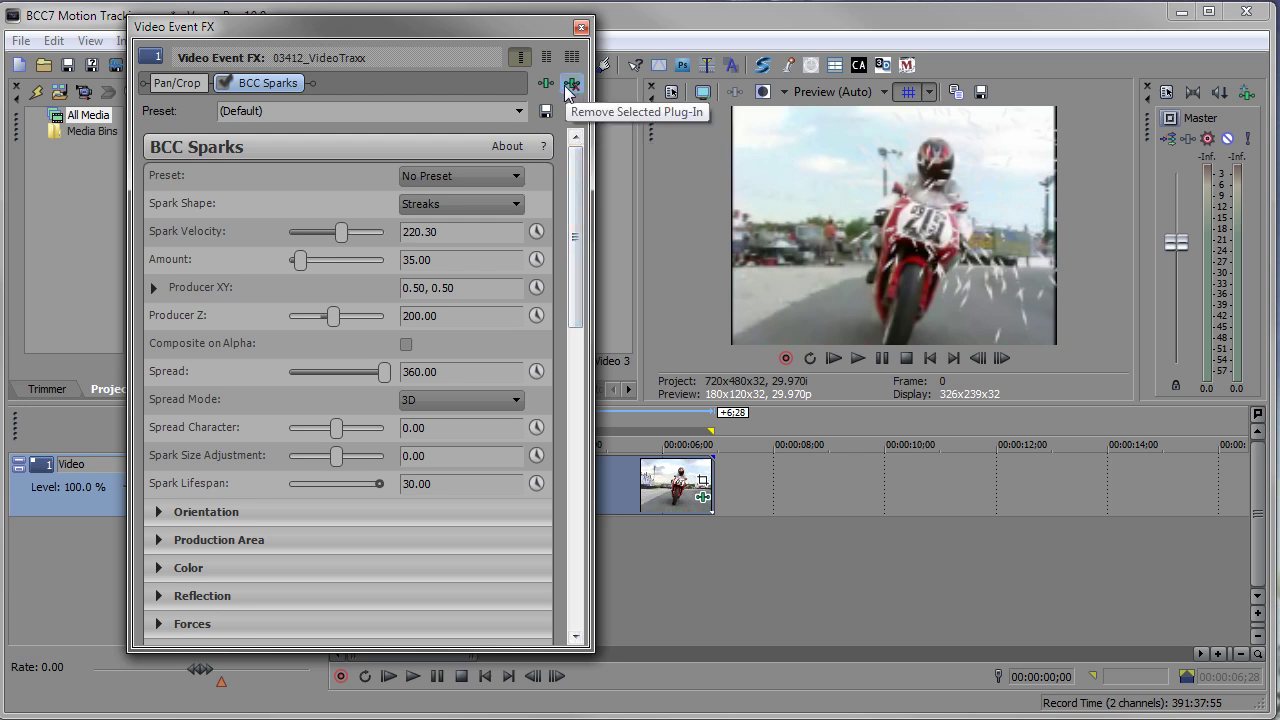
Step: Replace BCC Sparks with BCC Pyramid Blur and expand its Motion Tracker settings
click(572, 87)
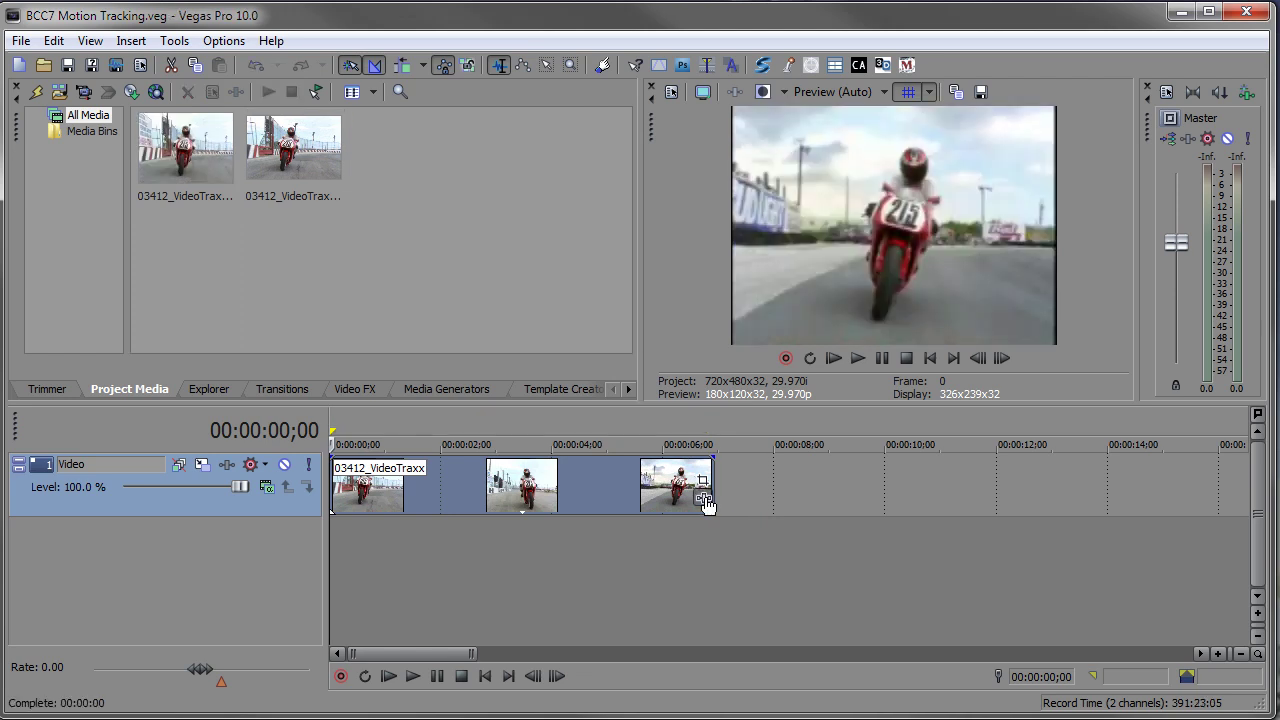
click(703, 498)
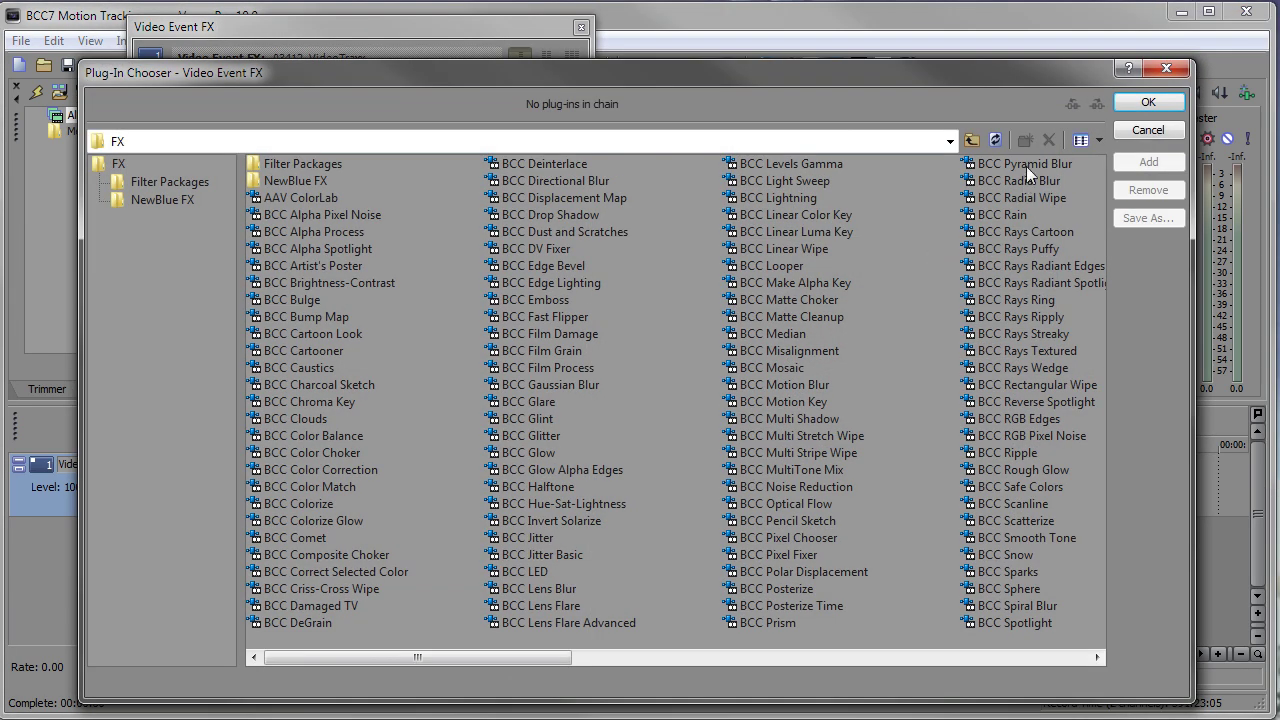
double_click(1026, 166)
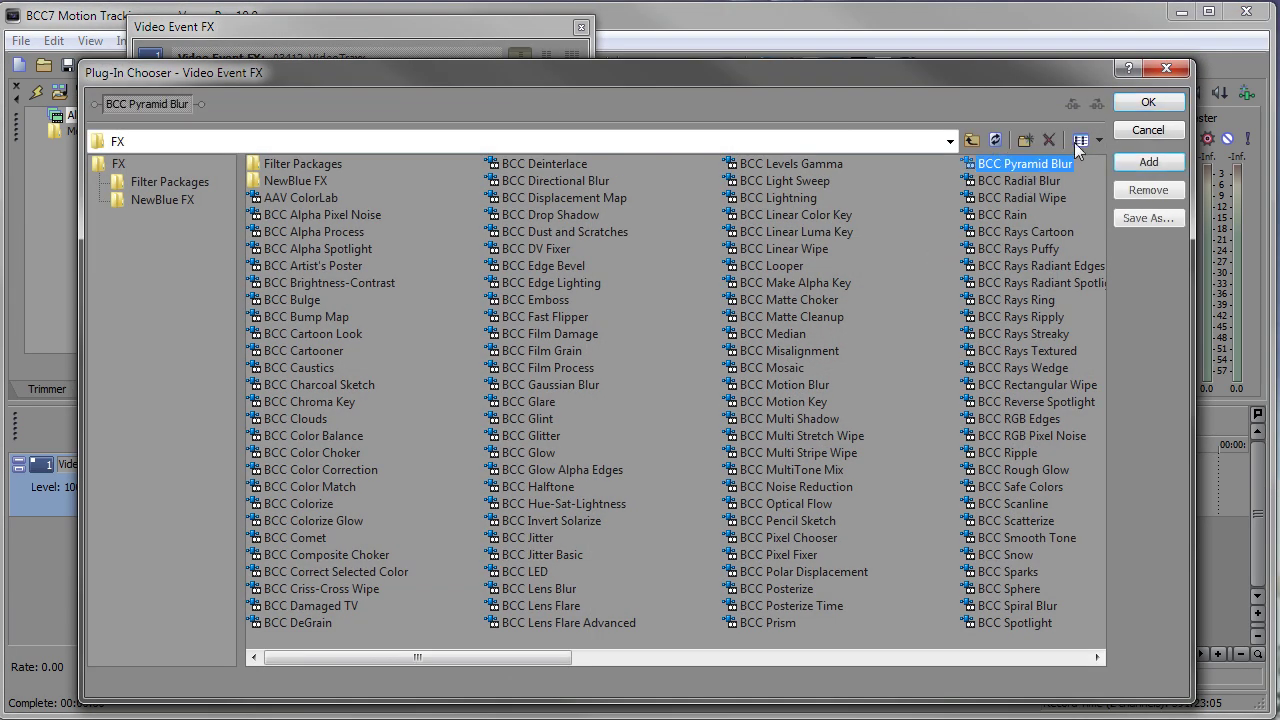
click(1148, 102)
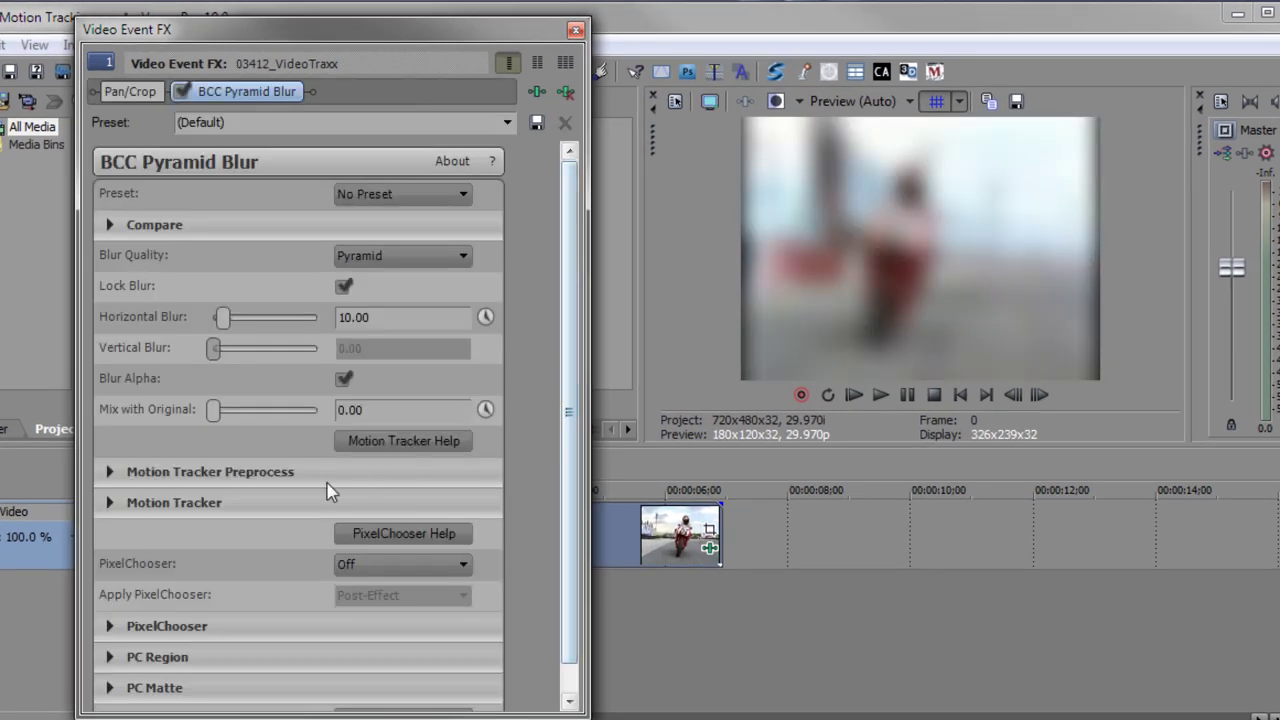
click(111, 503)
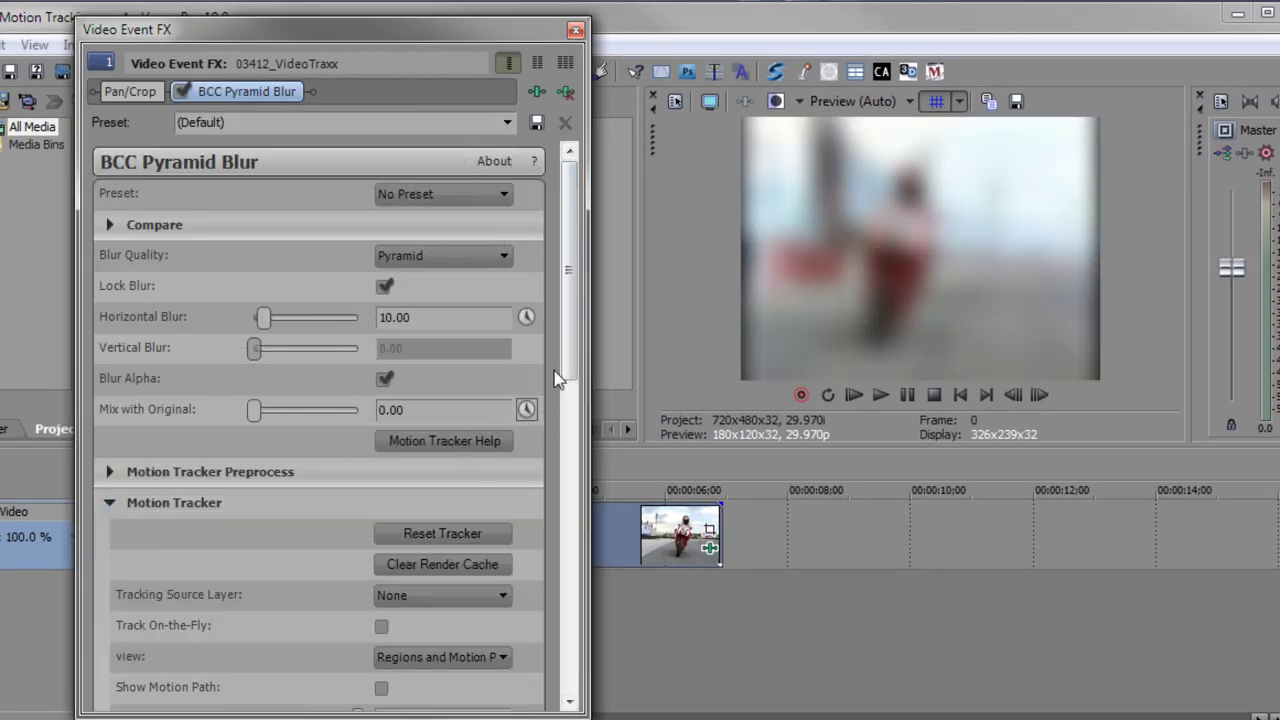
drag(563, 345, 563, 495)
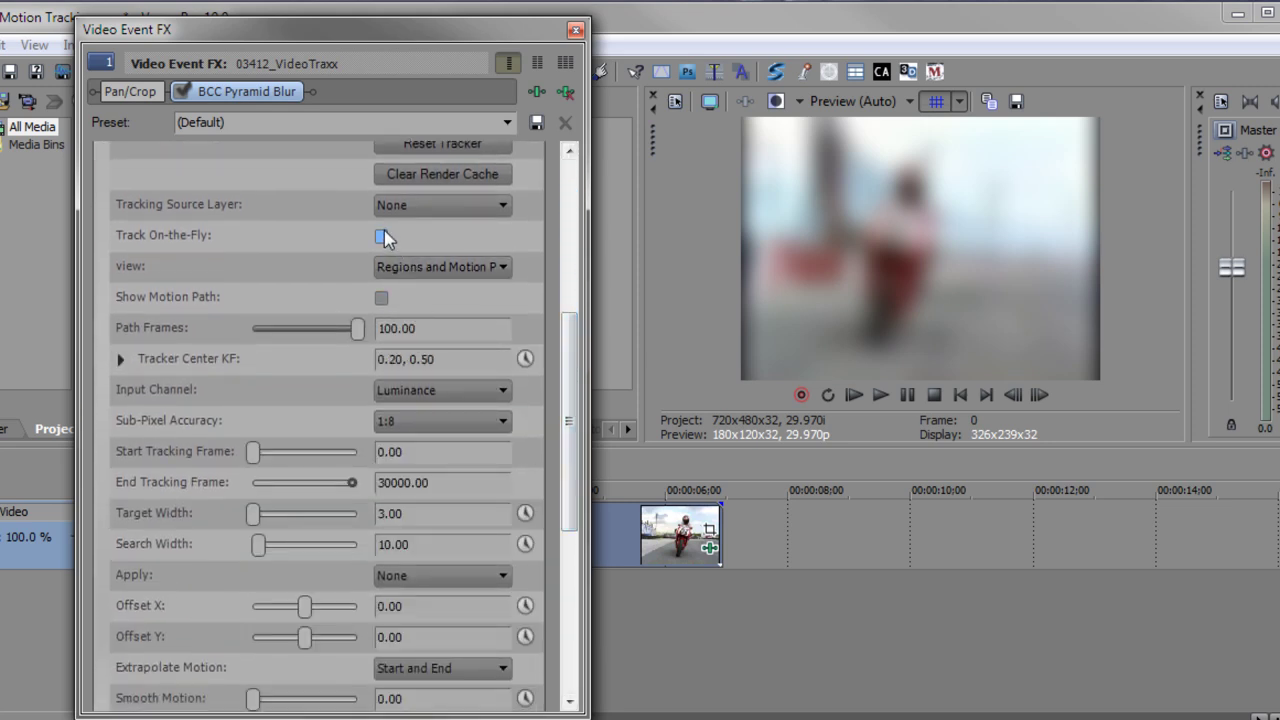
Step: Enable Track On-the-Fly, centre the tracker on the bike's number (target 12.40, search 31), and play
click(383, 235)
click(120, 358)
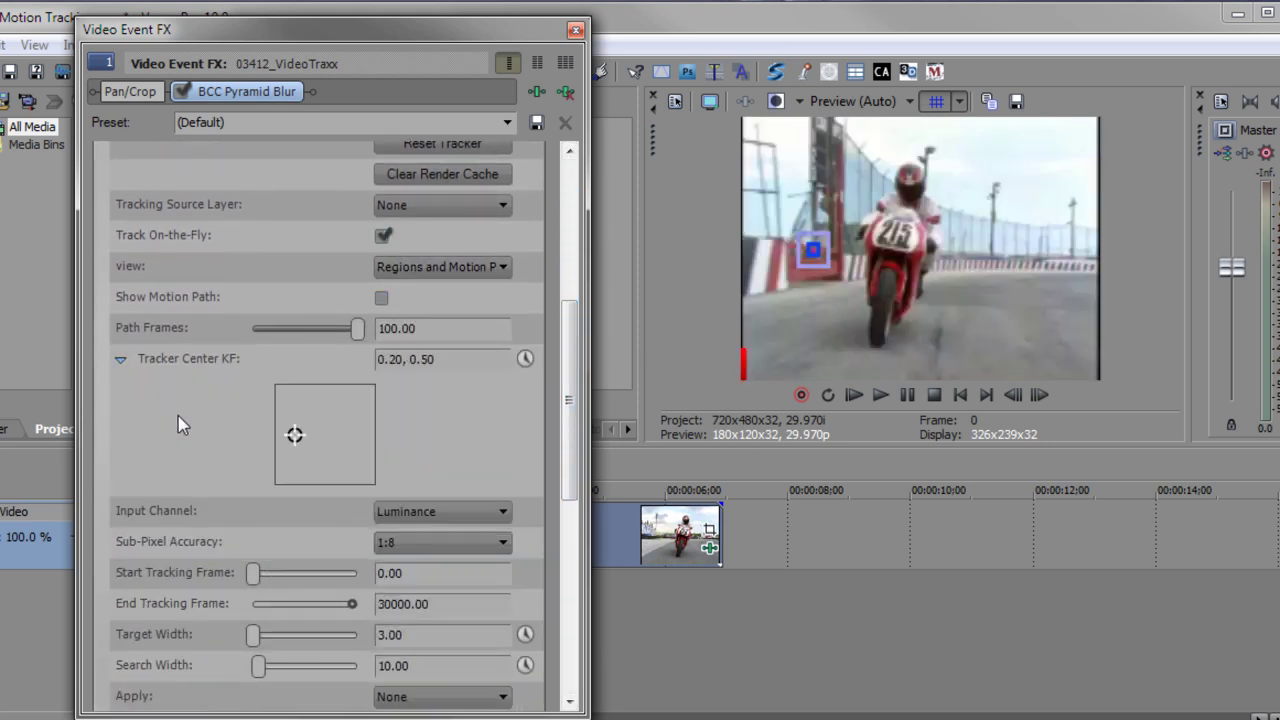
drag(298, 434, 319, 430)
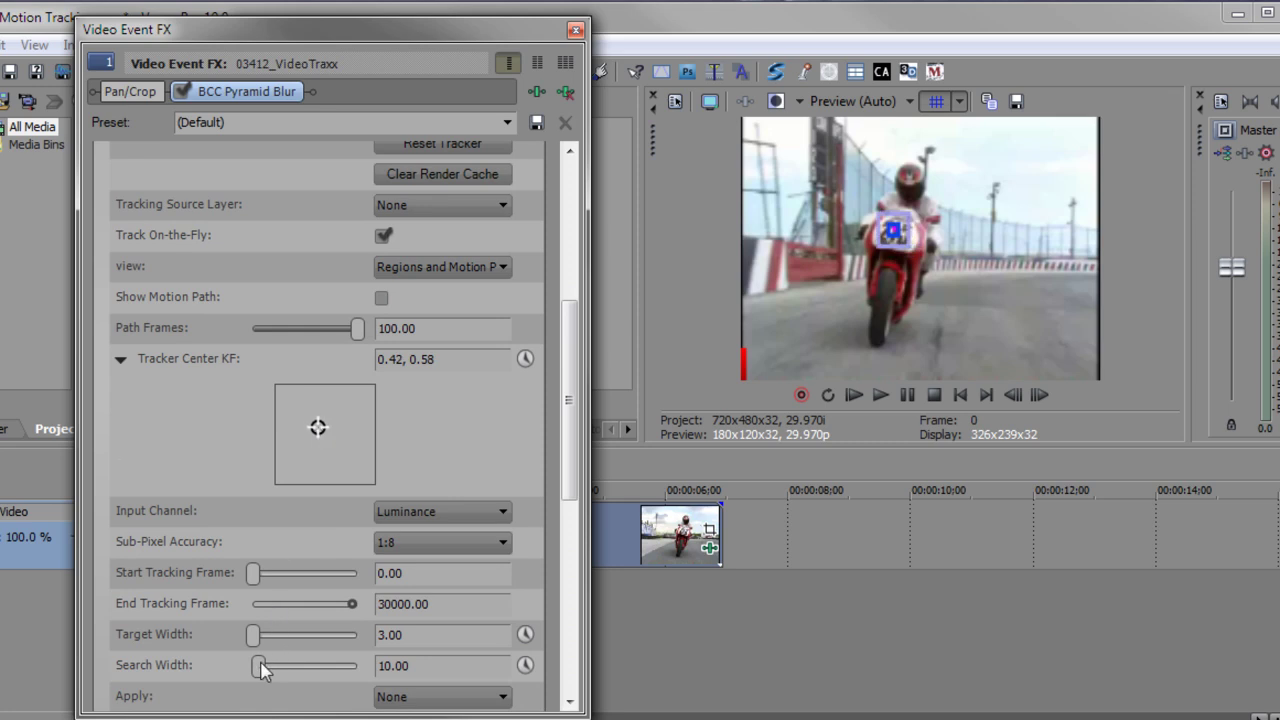
drag(258, 668, 273, 638)
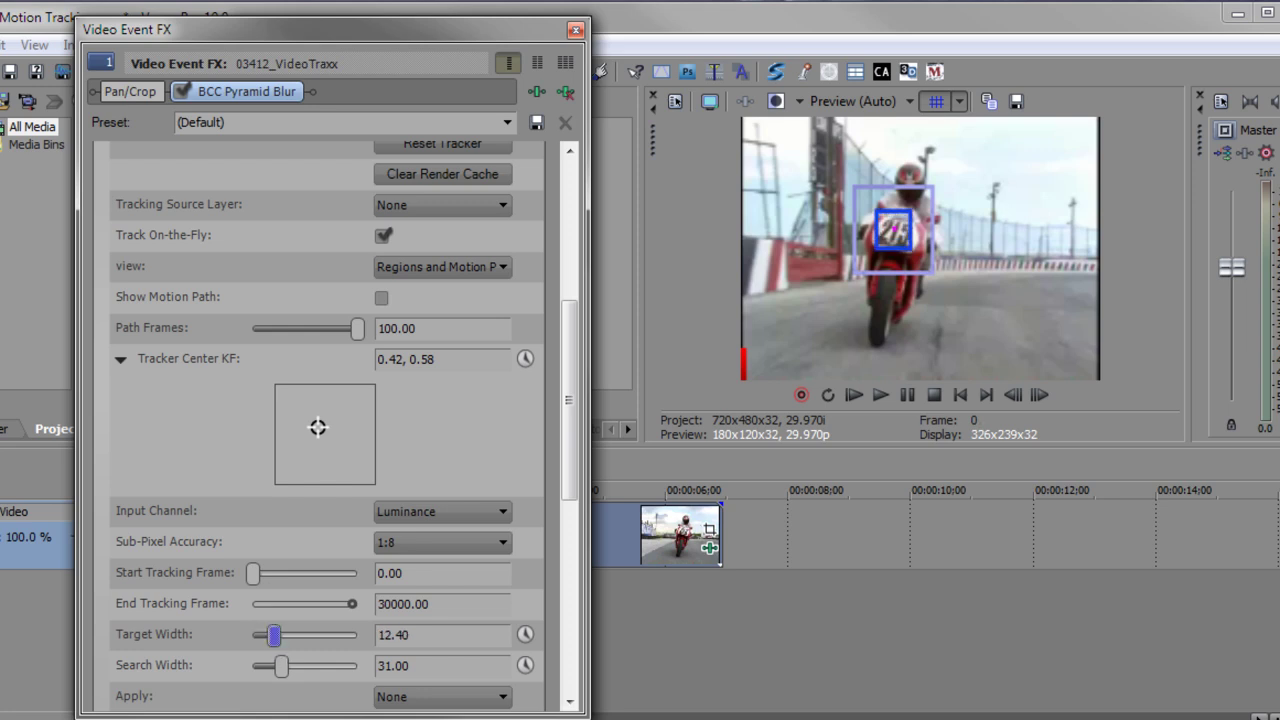
click(880, 394)
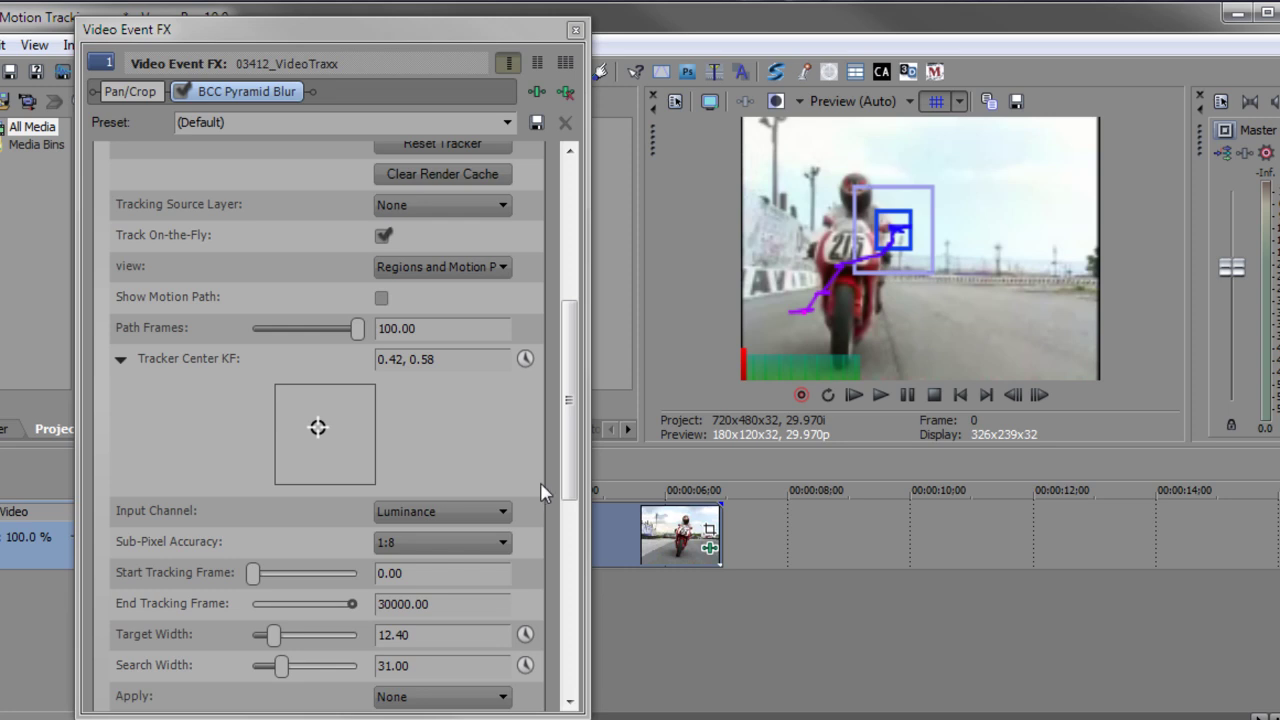
Step: Reset the tracker, clear its render cache, and toggle Track On-the-Fly off and back on
drag(569, 480, 569, 411)
click(416, 340)
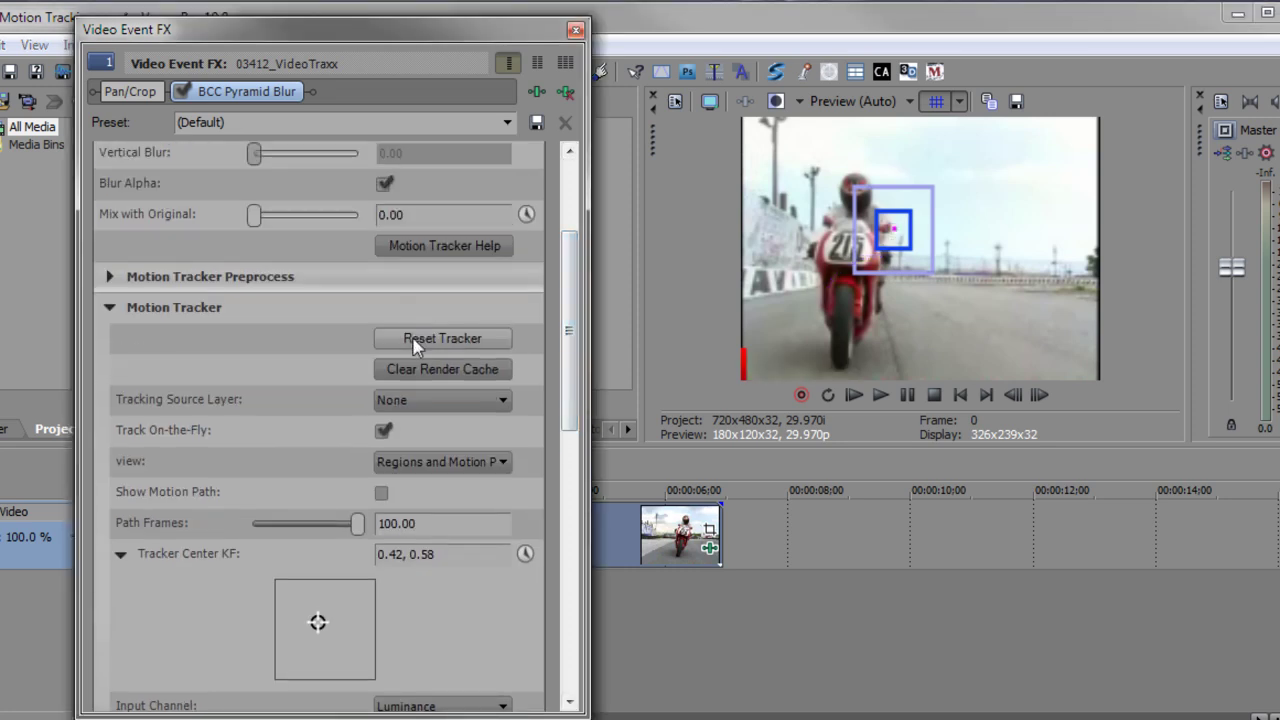
click(423, 371)
click(383, 431)
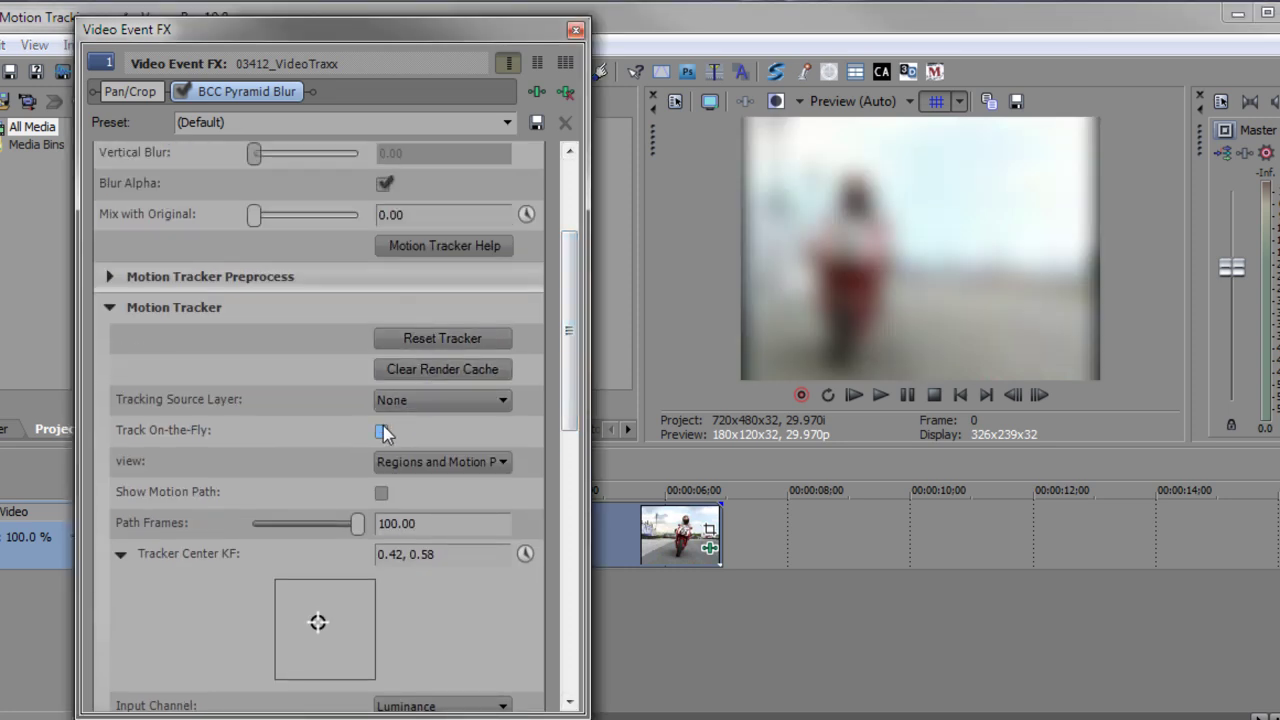
click(383, 433)
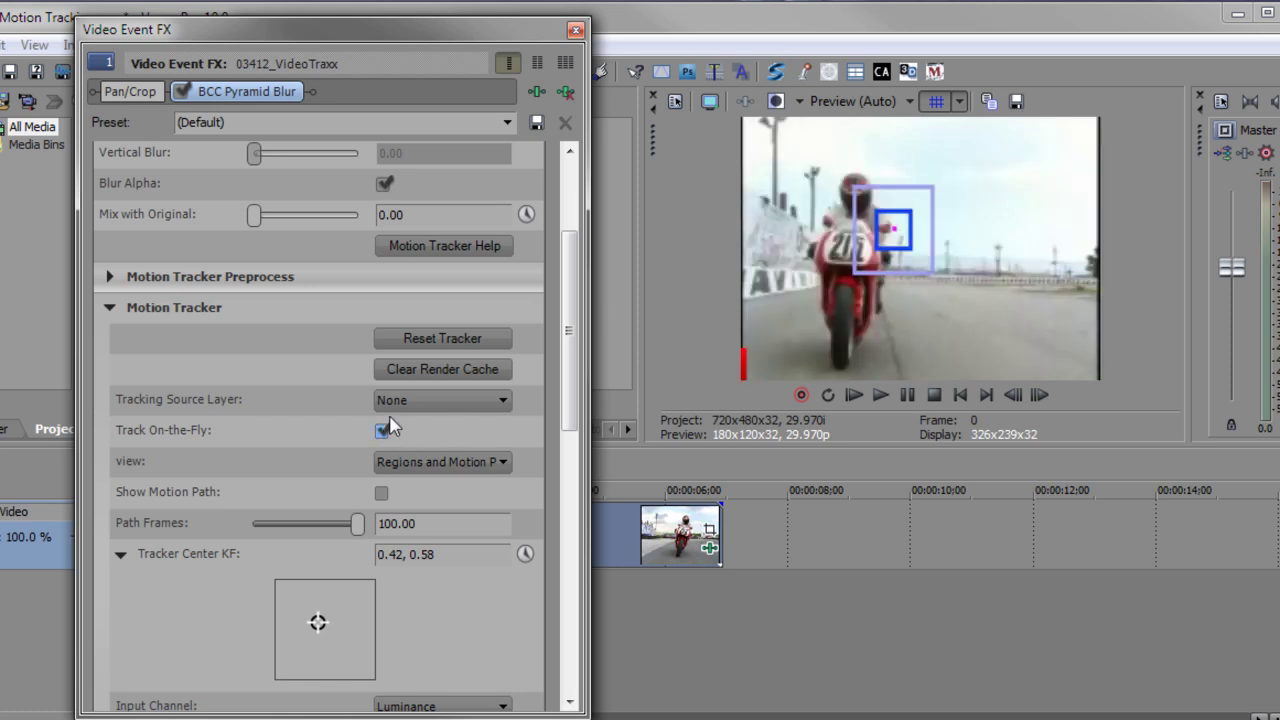
Step: Re-centre the tracker on the bike's number, set target width 16.36 and search width 54, and replay to retrack
drag(320, 620, 305, 628)
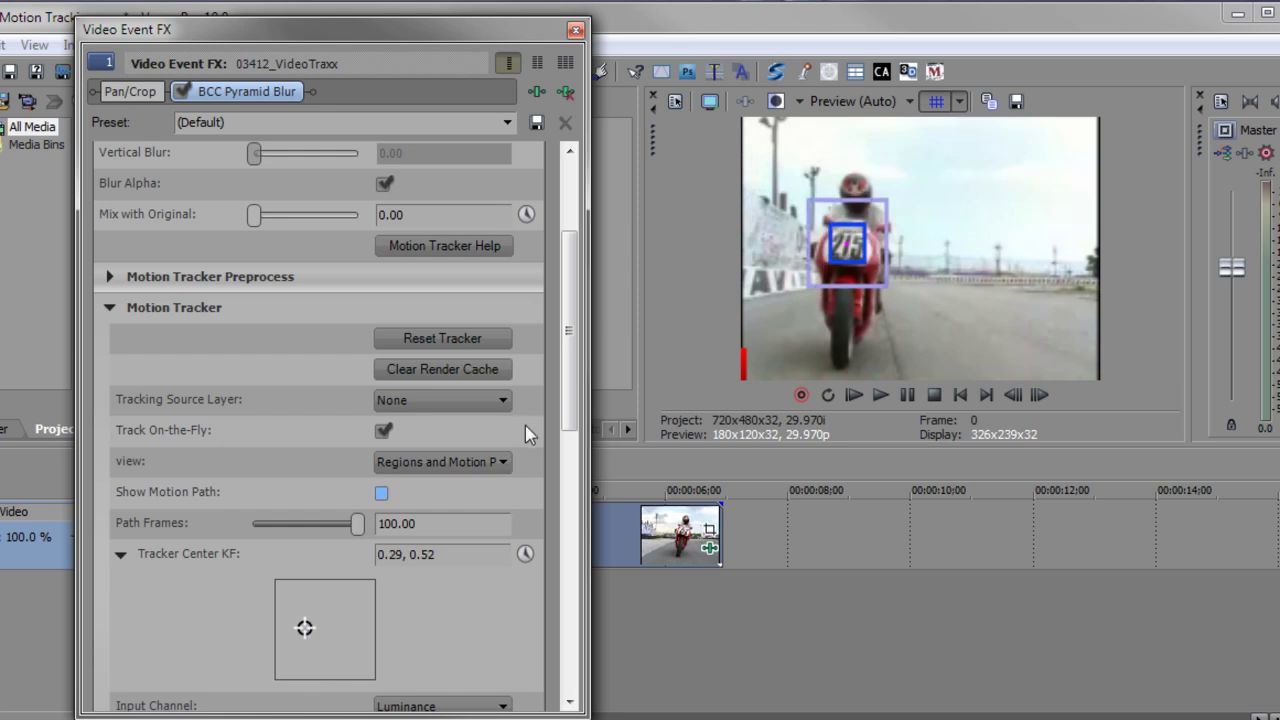
scroll(525, 425, down, 5)
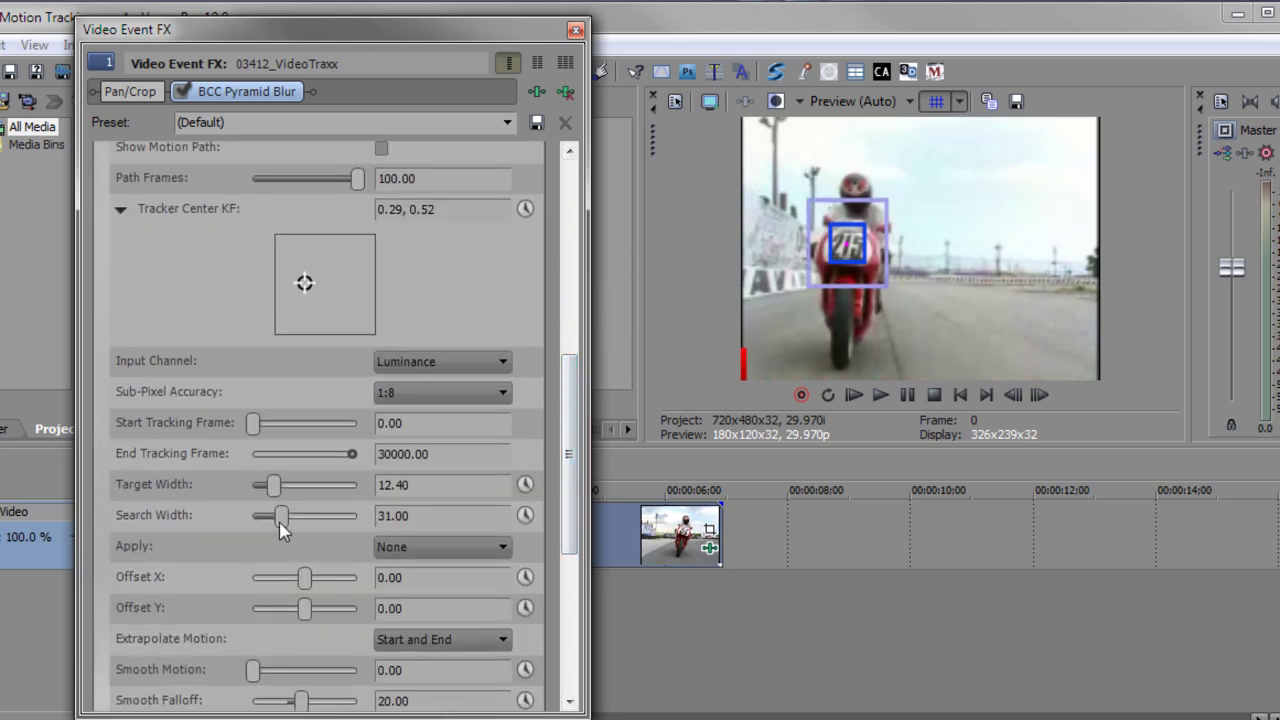
drag(283, 517, 287, 489)
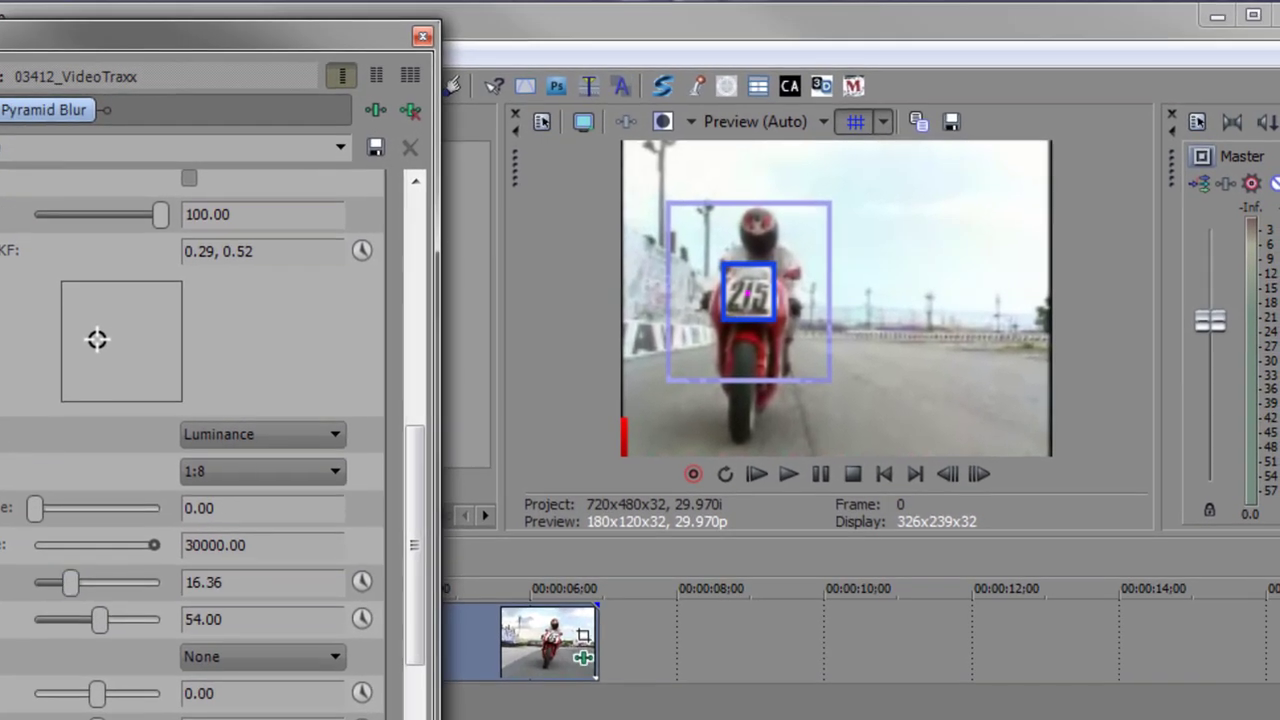
key(space)
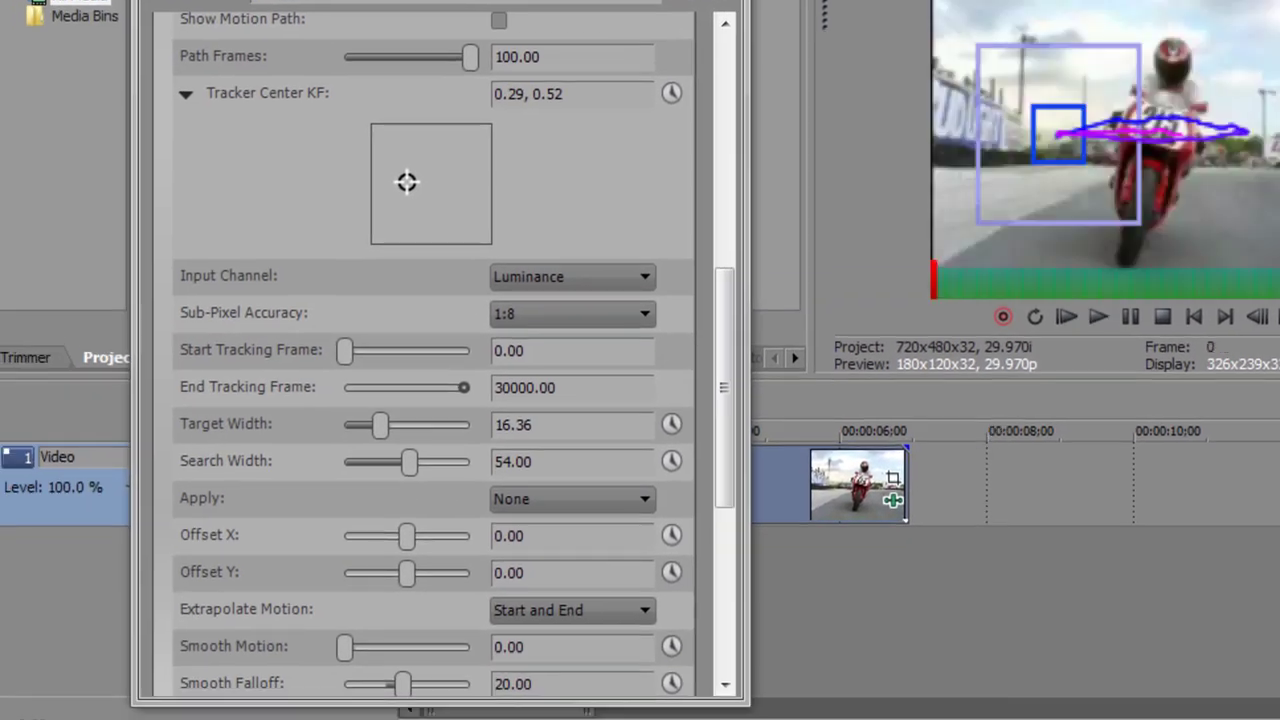
Step: Turn off Track On-the-Fly and set the tracker's Apply to PixelChooser
click(340, 664)
drag(718, 314, 730, 385)
click(499, 133)
click(609, 276)
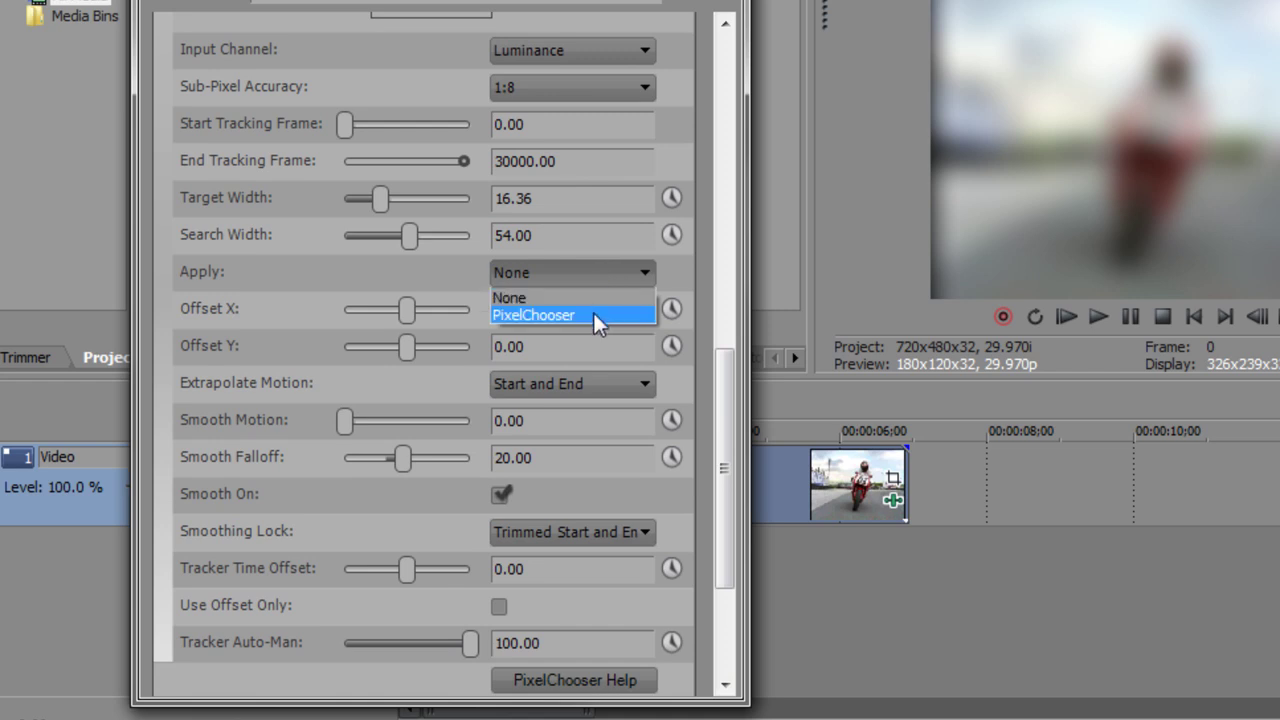
click(594, 314)
Step: Switch the PixelChooser On and expand the PC Region settings
drag(728, 381, 721, 501)
click(559, 483)
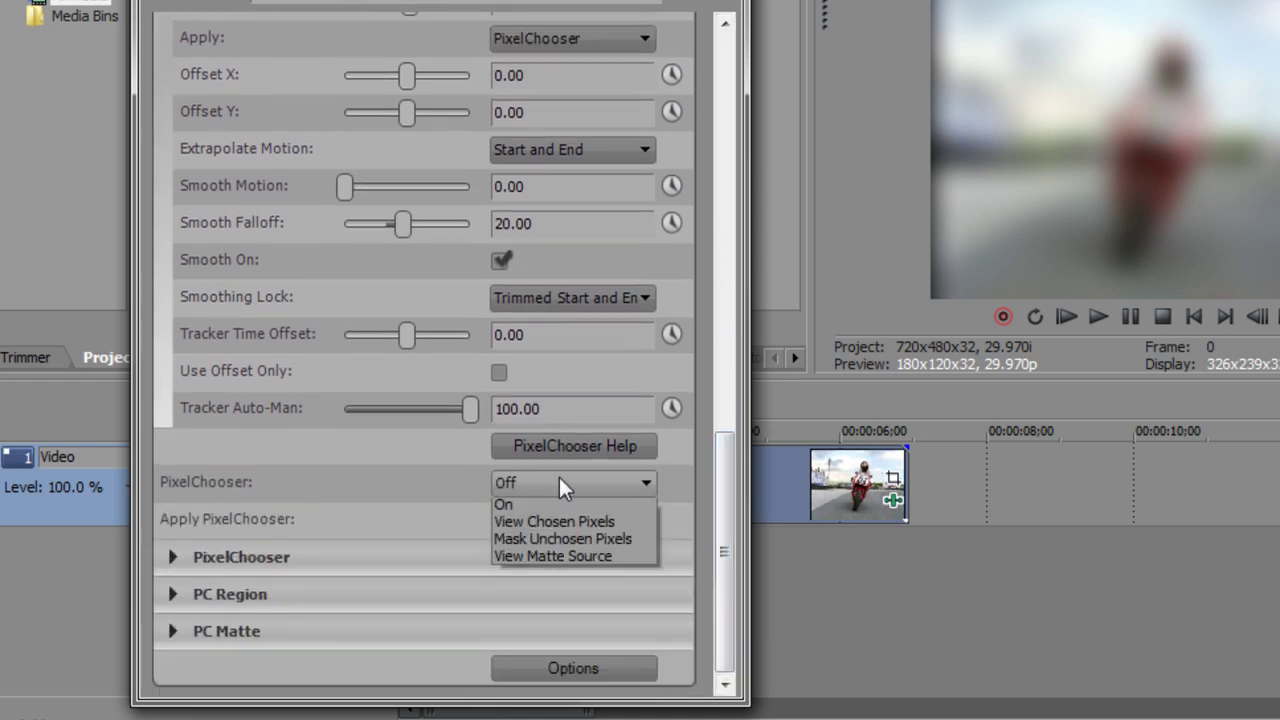
click(535, 523)
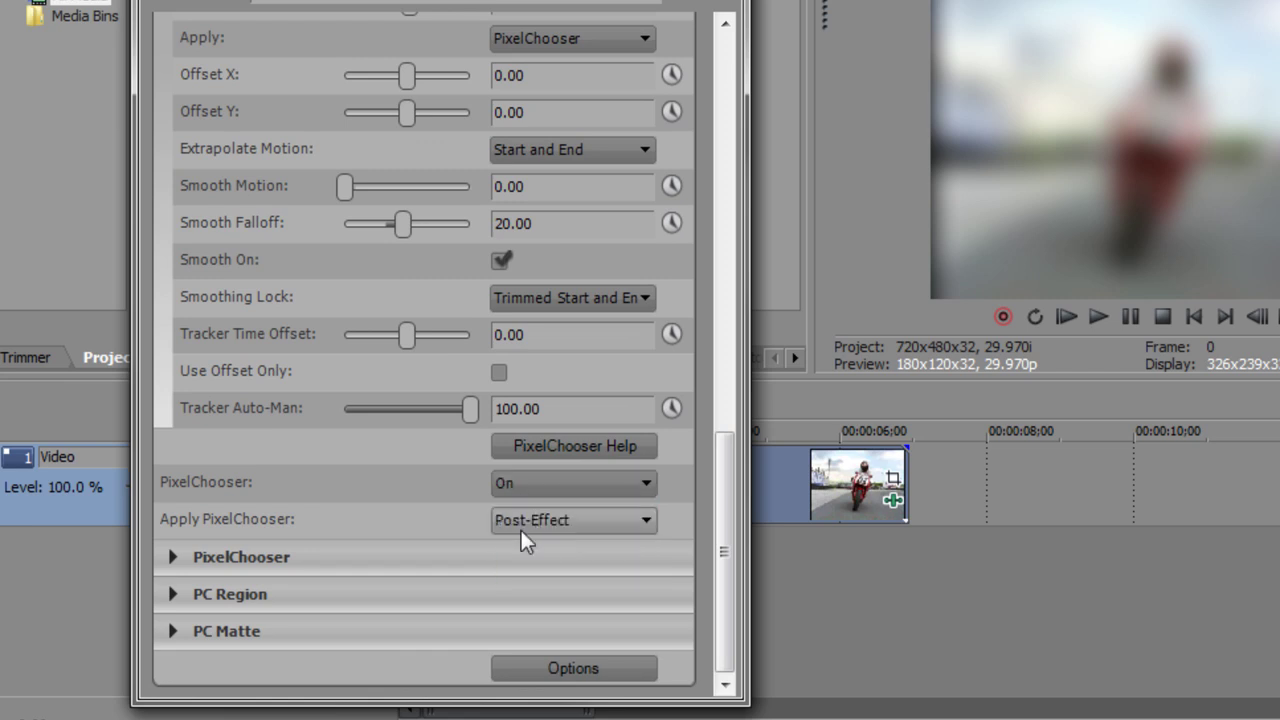
click(172, 594)
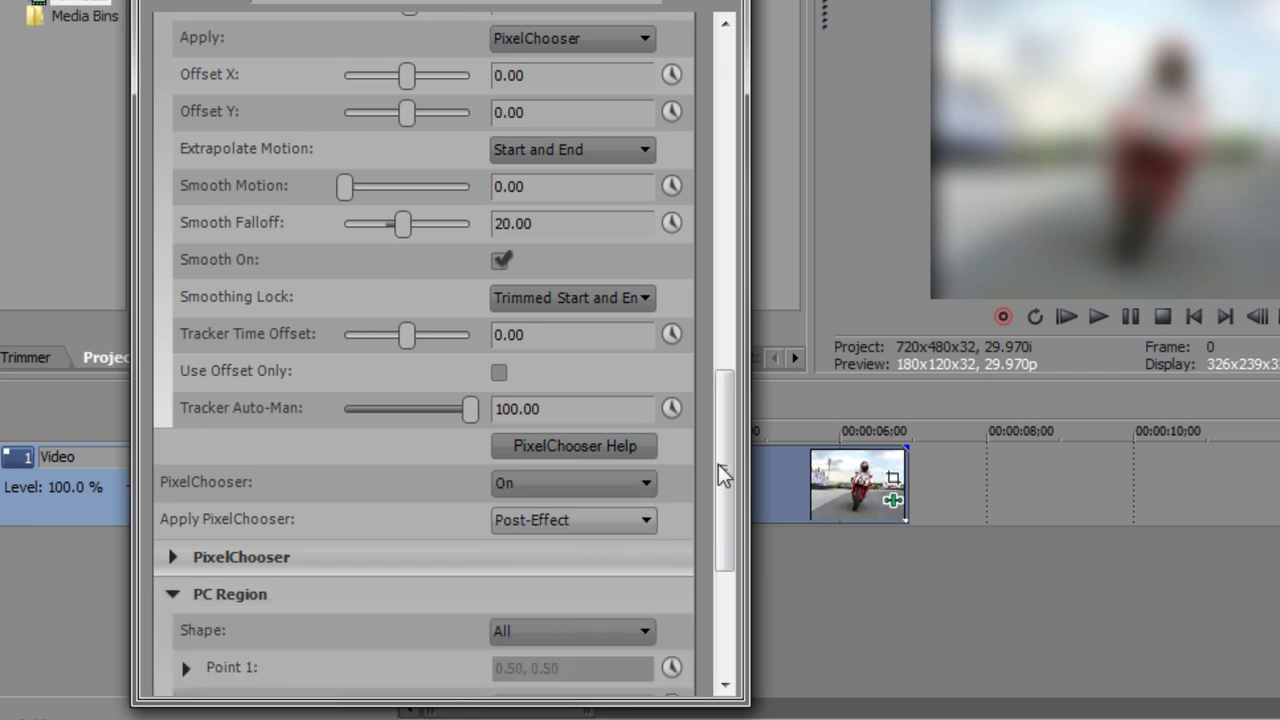
drag(719, 472, 712, 555)
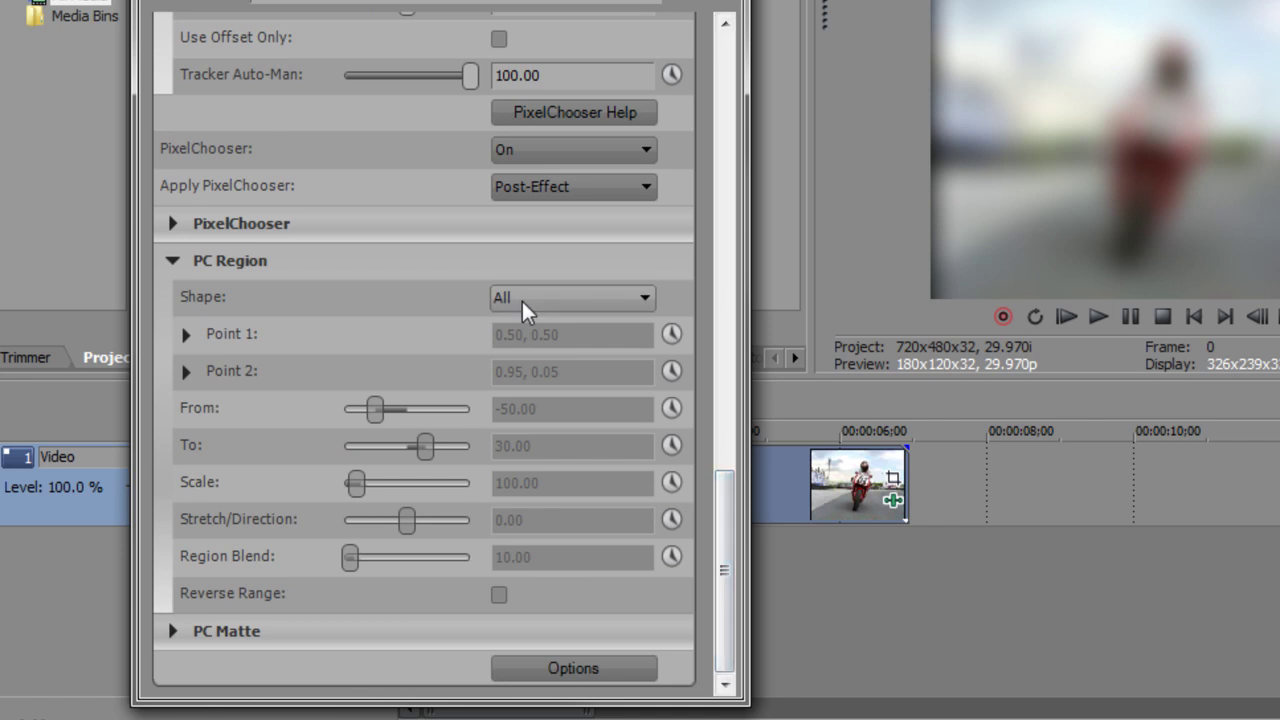
click(522, 301)
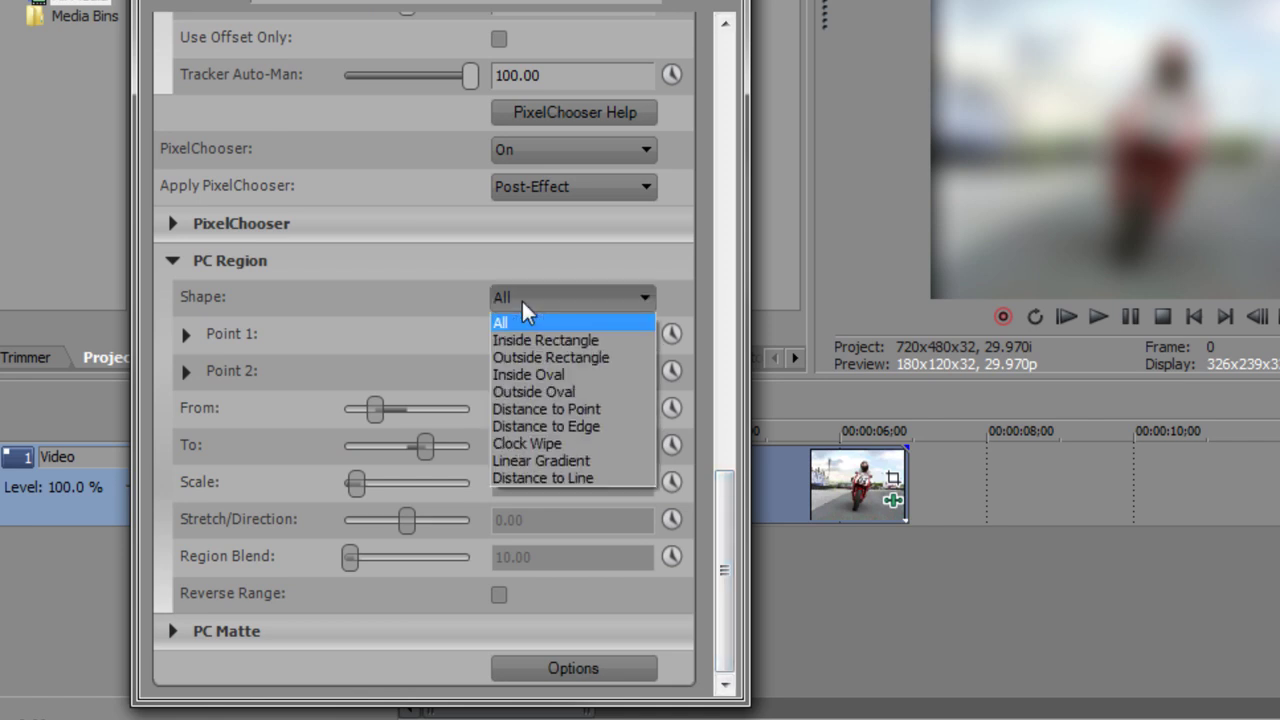
Step: Make the PC Region an Inside Oval at scale 94.74, then play and stop the clip to preview the blur
click(540, 374)
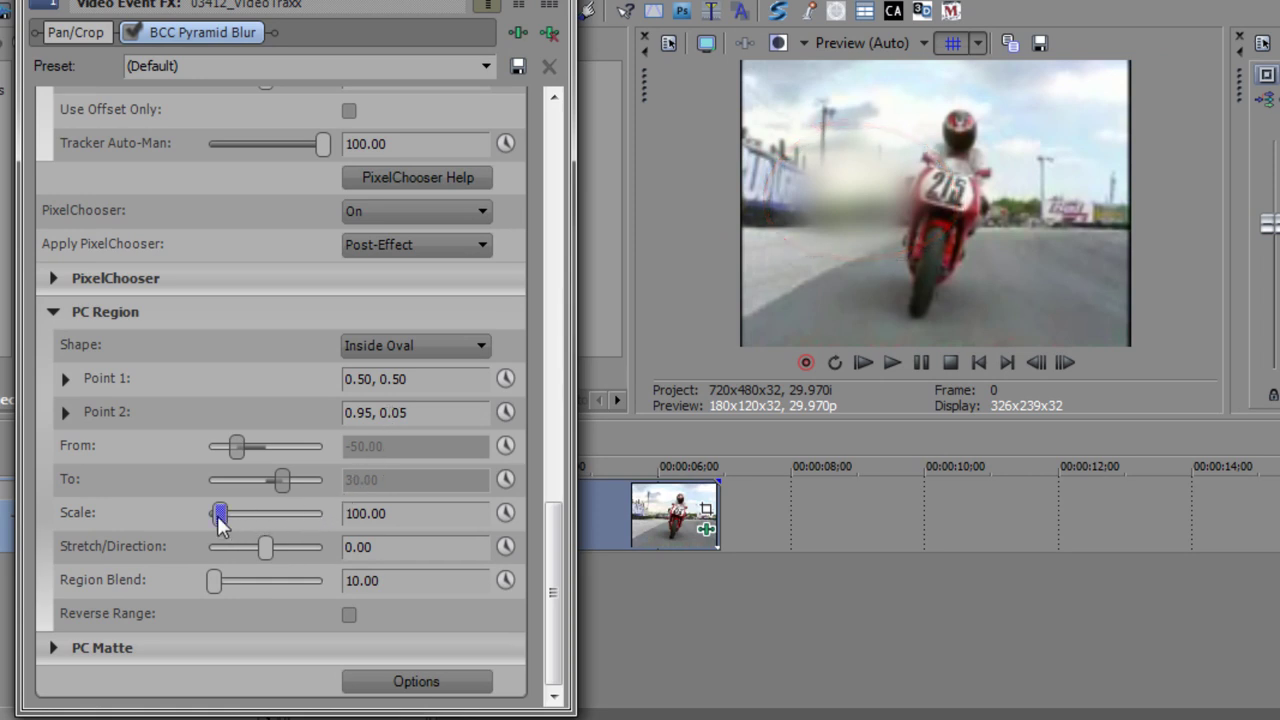
drag(220, 524, 219, 524)
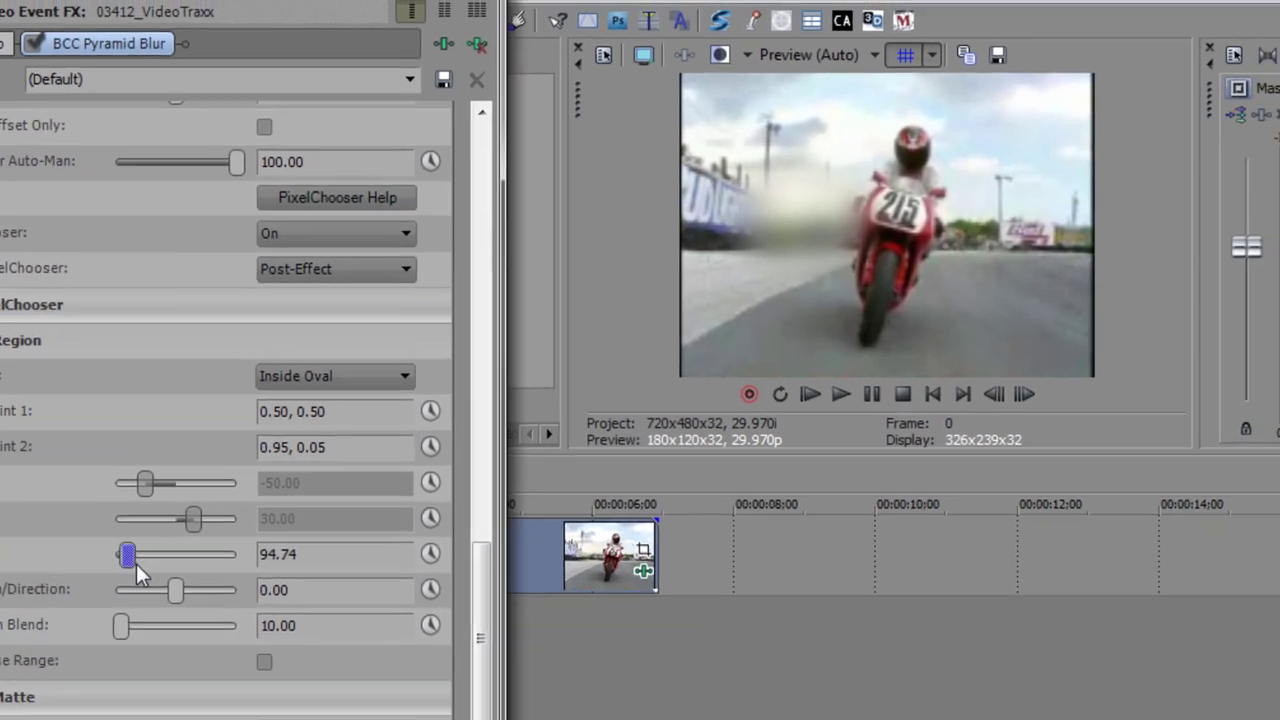
key(space)
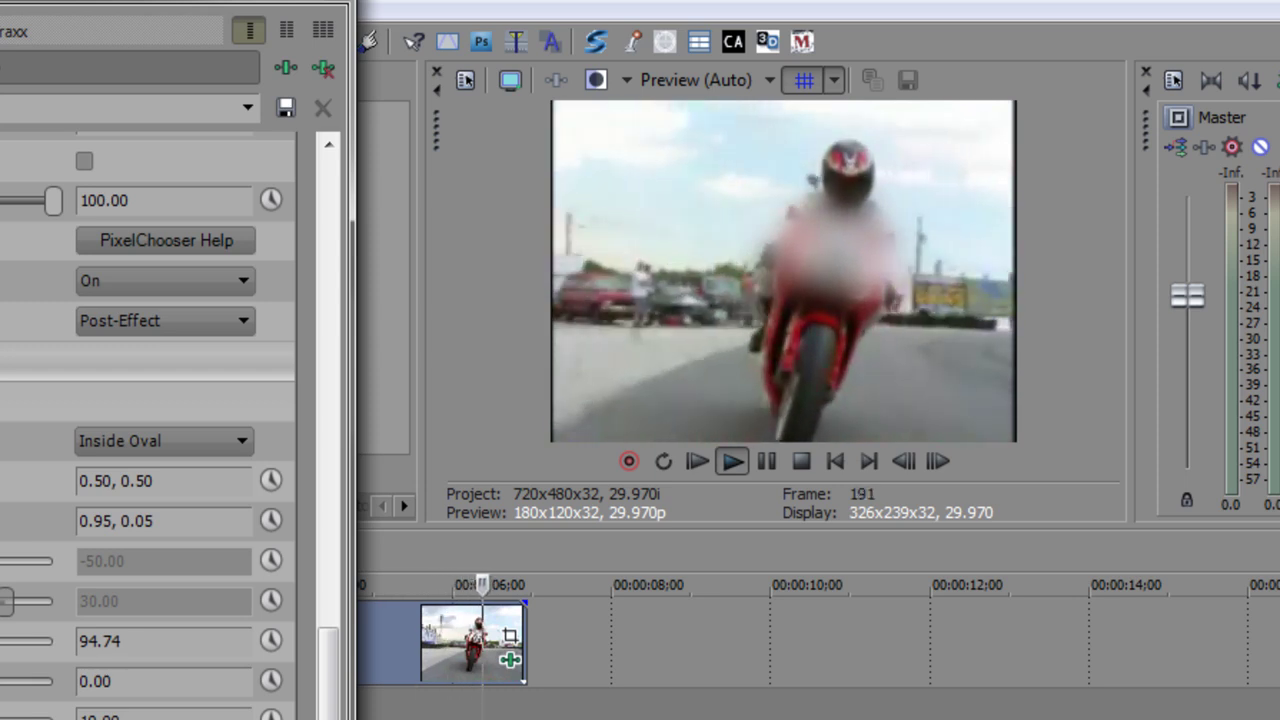
key(space)
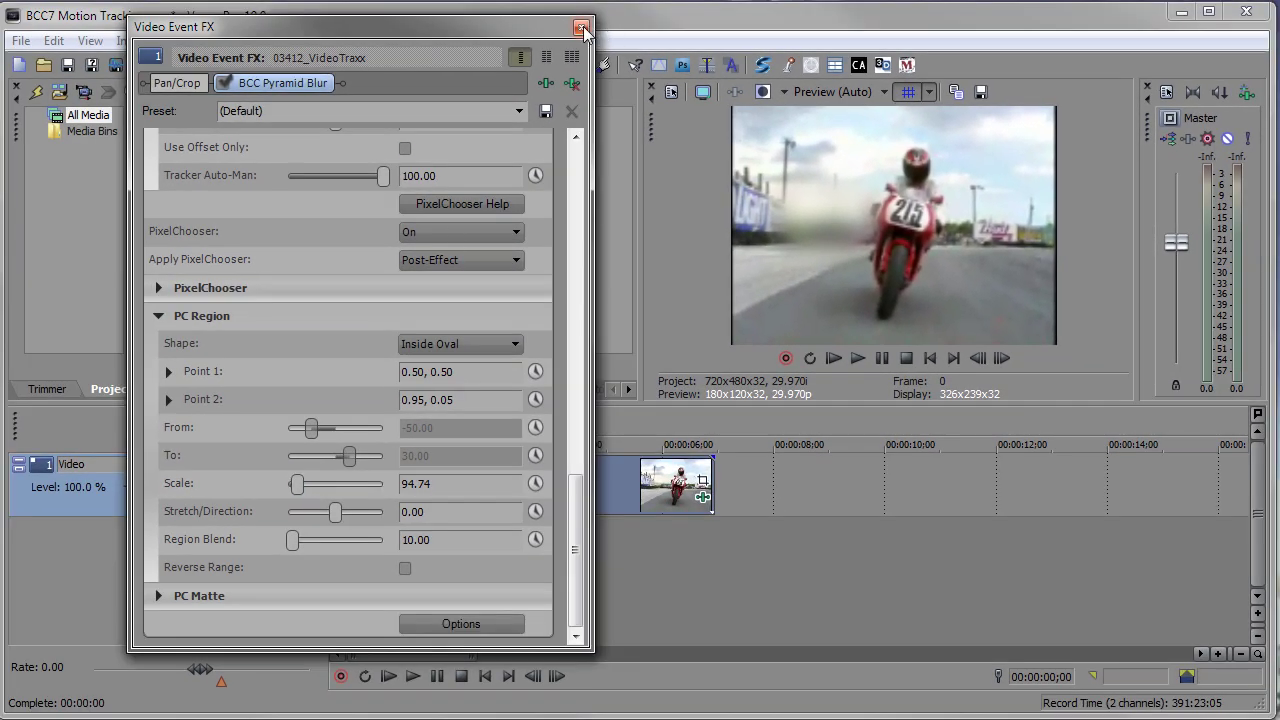
Step: Close the Video Event FX window to return to the main project view
click(580, 28)
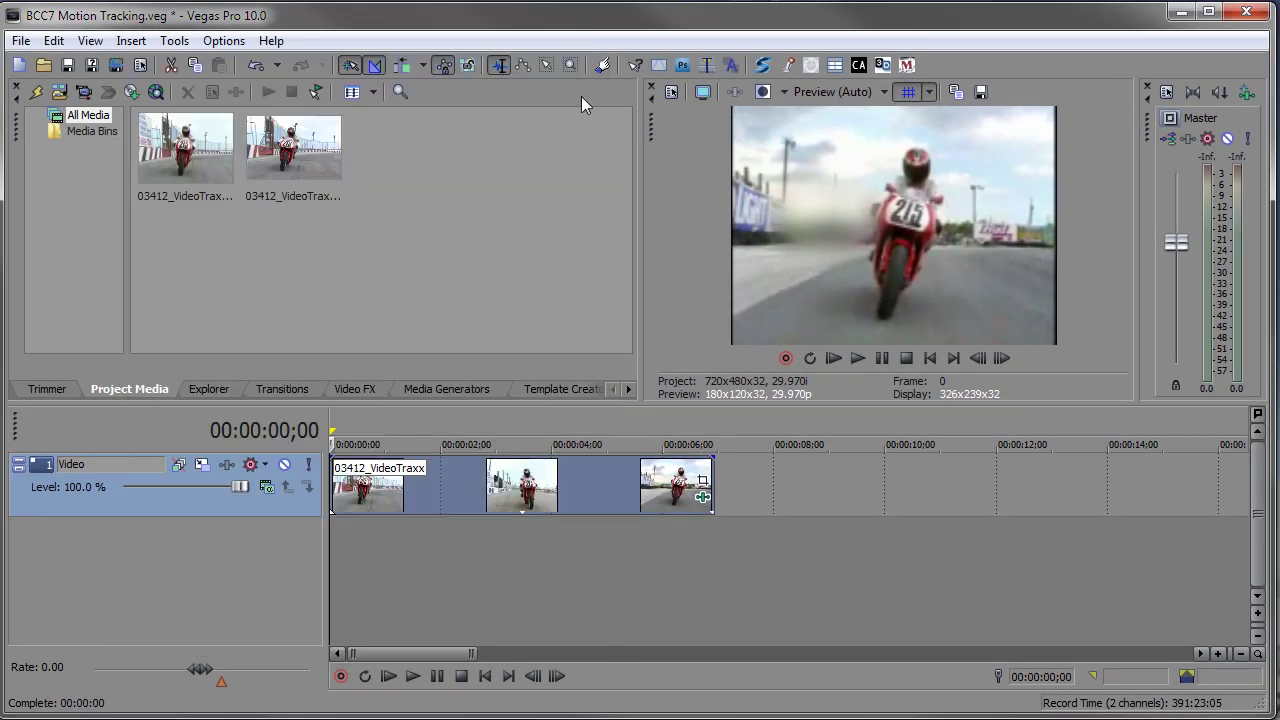